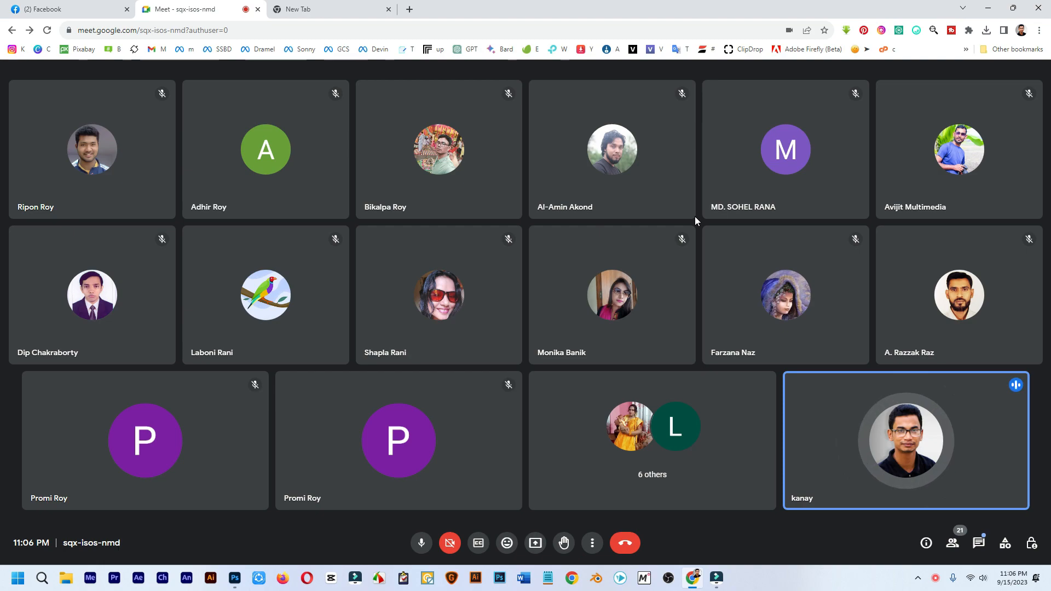
# Present the entire screen to the participants of the Google Meet call.
pyautogui.click(536, 543)
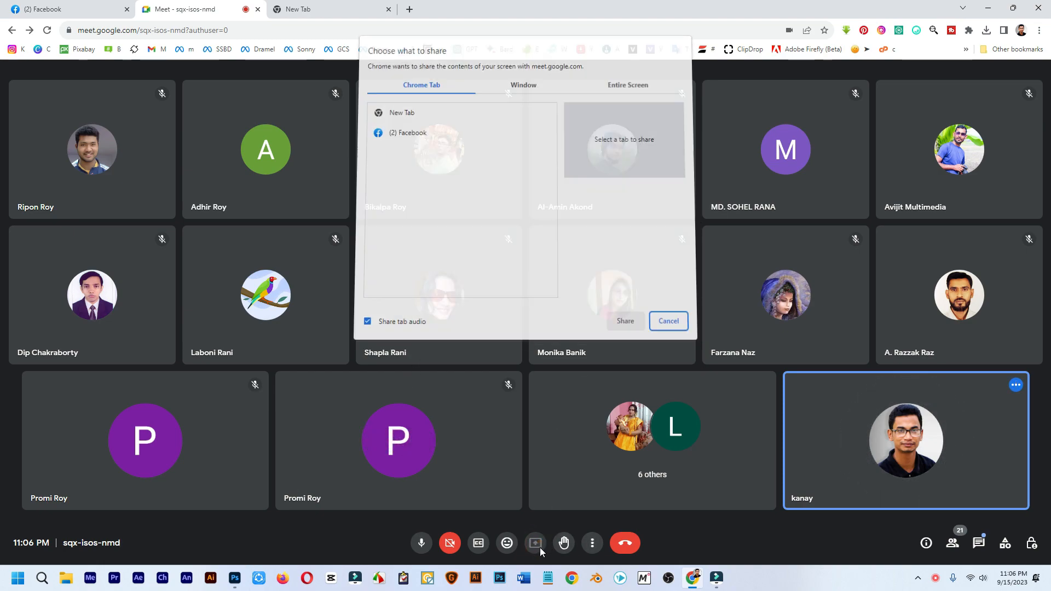
pyautogui.click(630, 88)
pyautogui.click(467, 174)
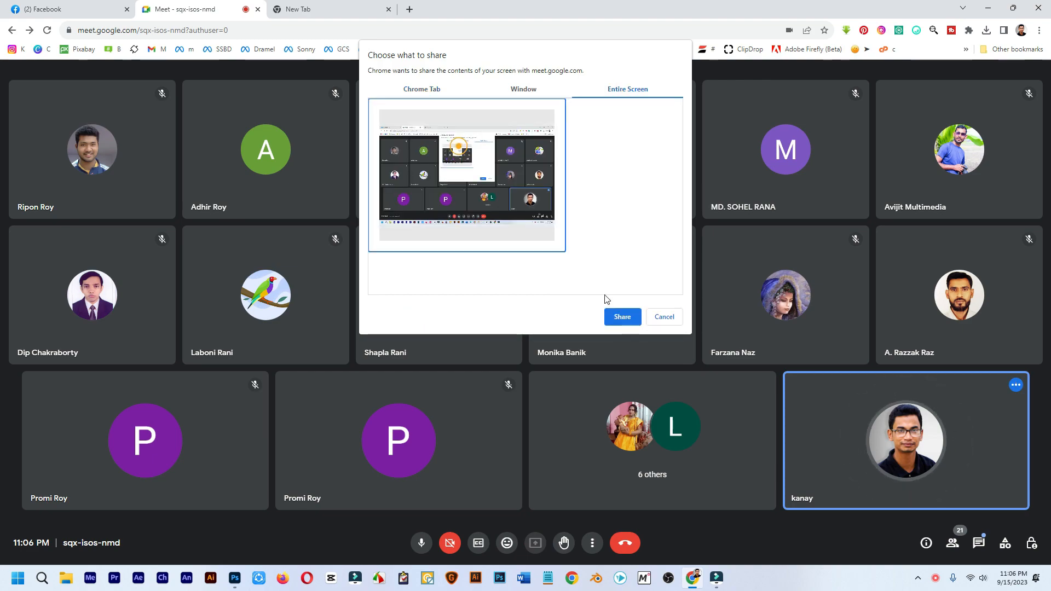
pyautogui.click(623, 316)
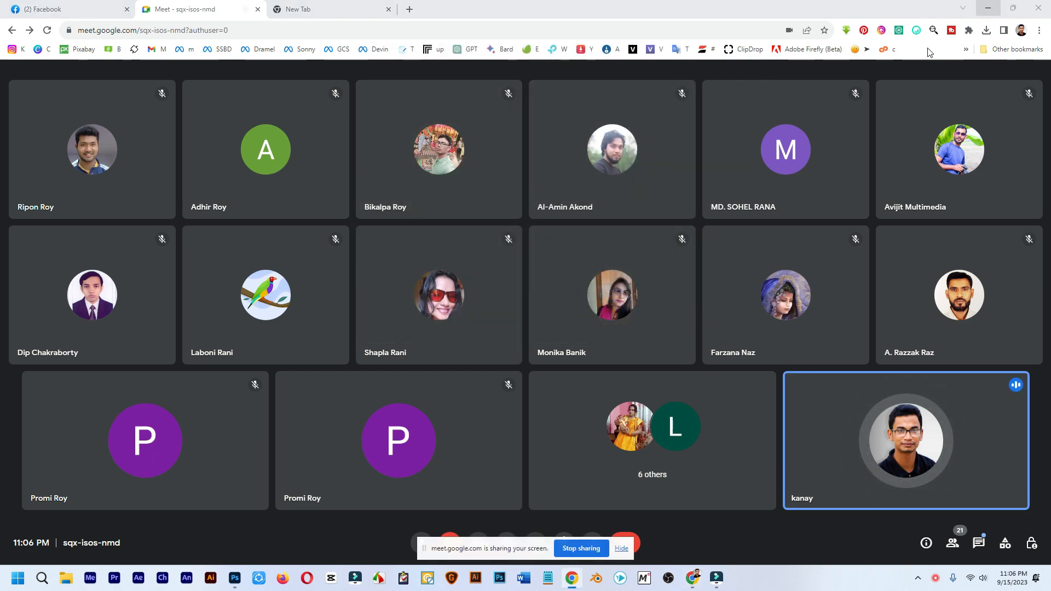
# Switch to Photoshop, open woman-2385785_1280.jpg from the Downloads folder, and hide the screen-sharing notice.
pyautogui.click(238, 582)
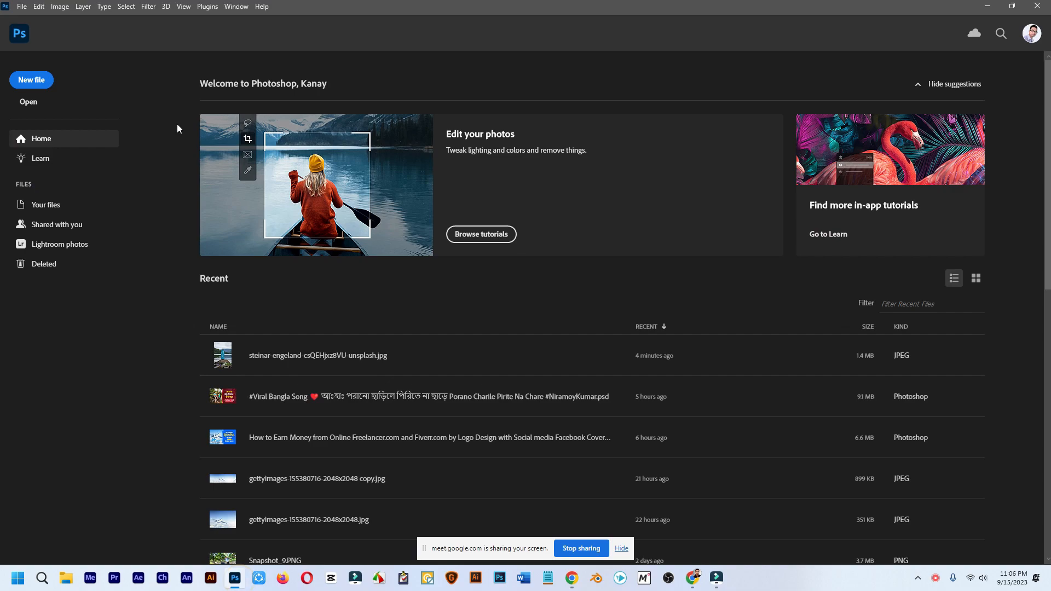
pyautogui.click(25, 104)
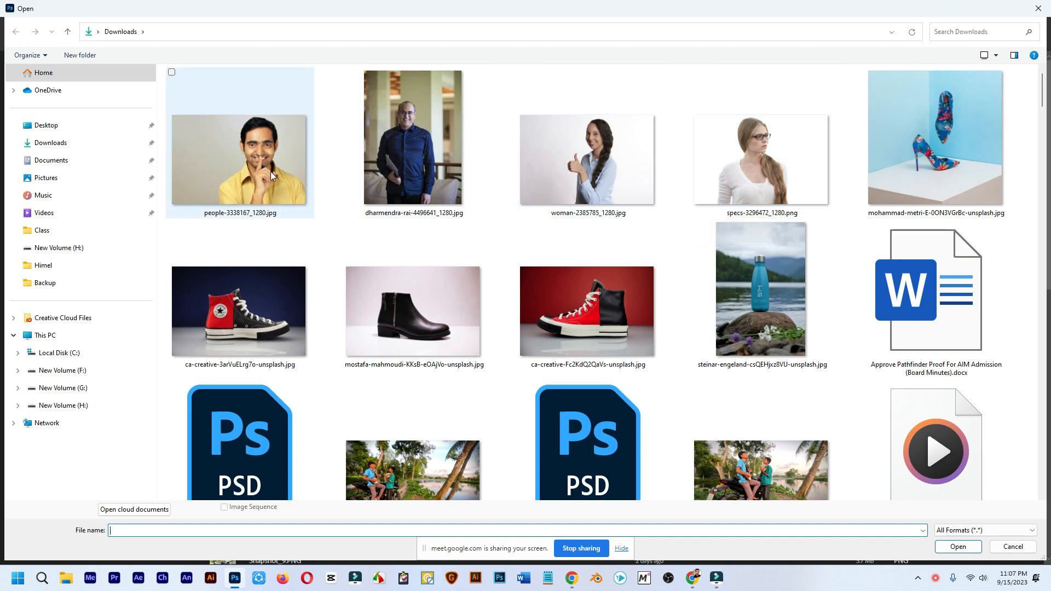
pyautogui.click(601, 166)
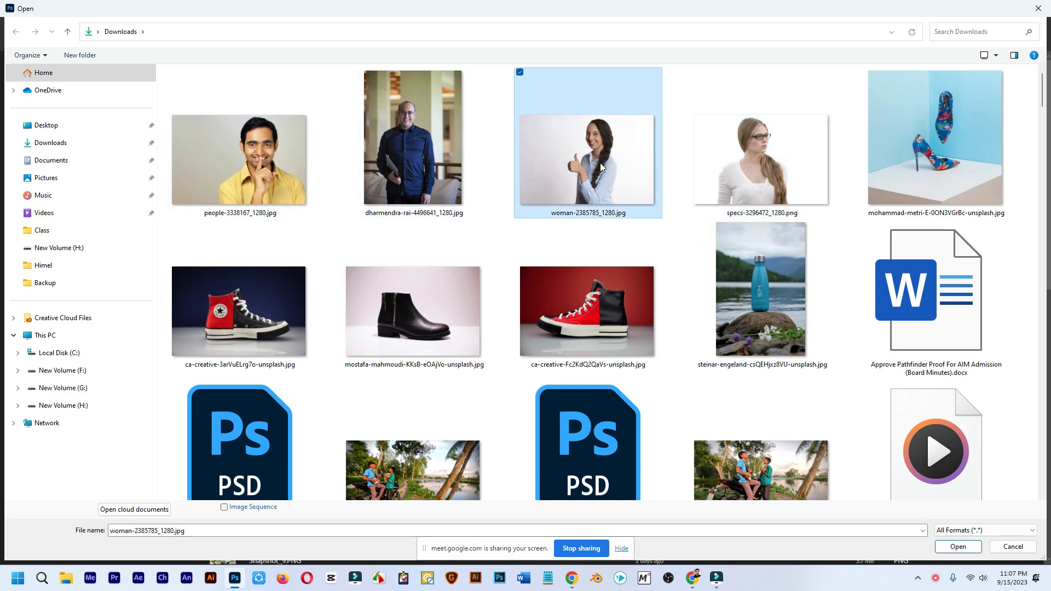
pyautogui.doubleClick(601, 166)
pyautogui.scroll(3, 558, 227)
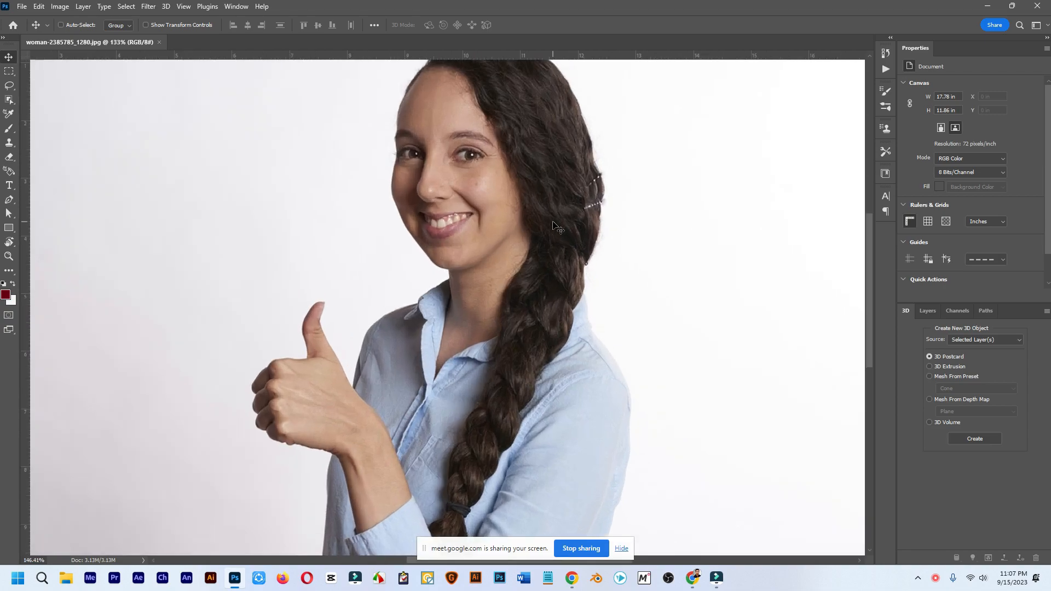
pyautogui.scroll(-3, 559, 227)
pyautogui.scroll(1, 558, 228)
pyautogui.scroll(-3, 558, 227)
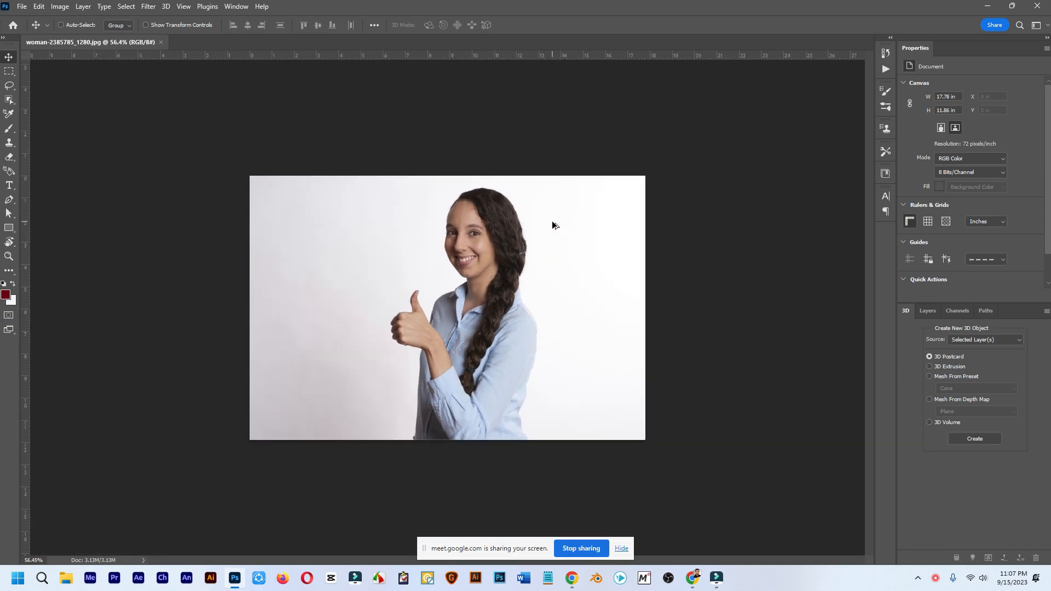
pyautogui.click(622, 549)
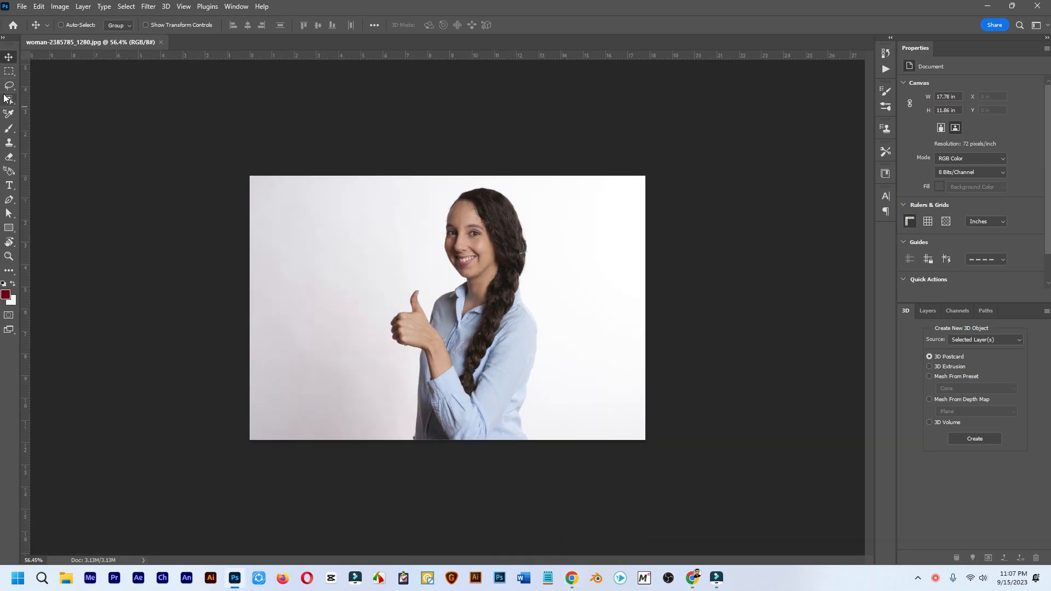
# Select the woman with the Object Selection tool and copy her onto a new layer.
pyautogui.click(7, 99)
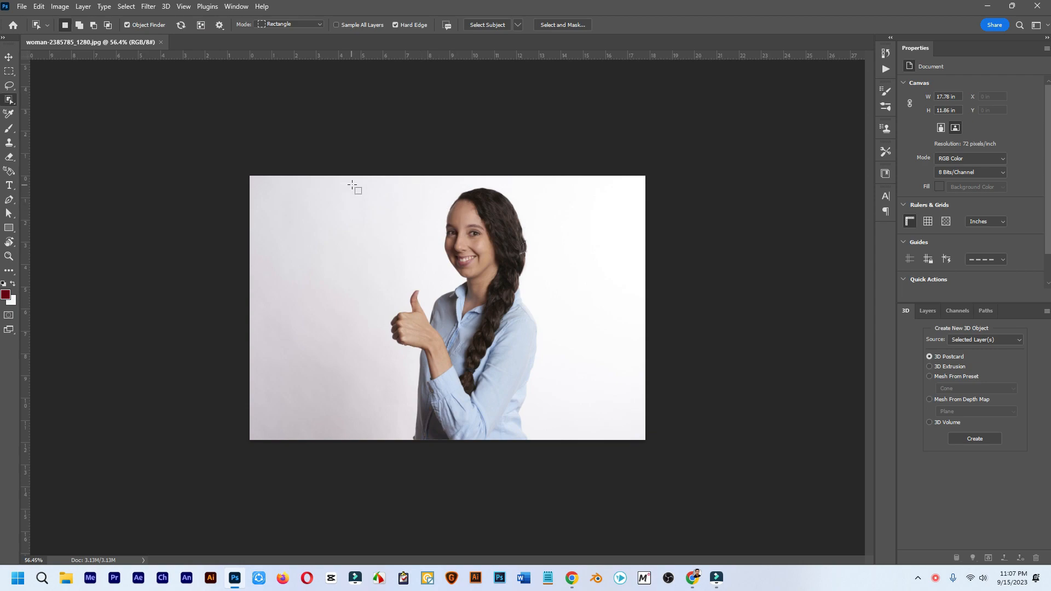
pyautogui.moveTo(363, 184); pyautogui.dragTo(561, 449)
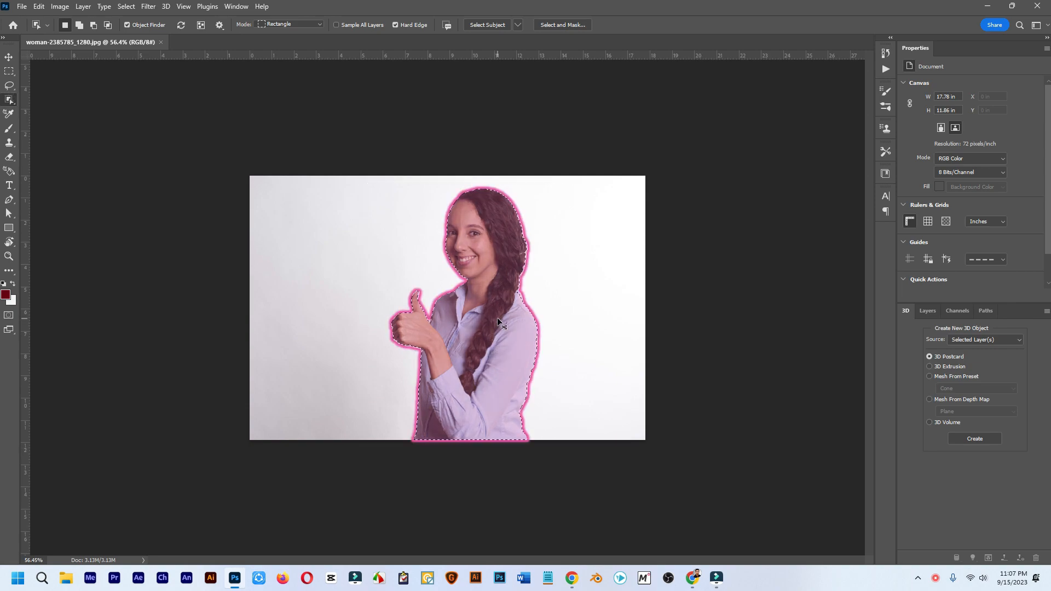
pyautogui.hotkey('ctrl', 'j')
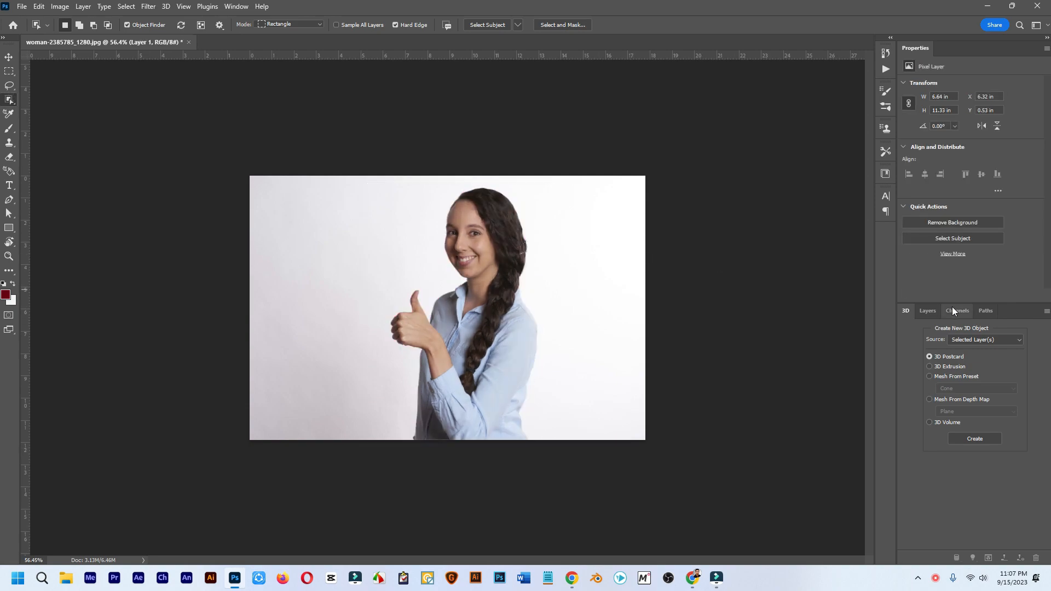
# Show the document's layers, make the woman's cut-out layer active, and switch to the Move tool.
pyautogui.click(931, 310)
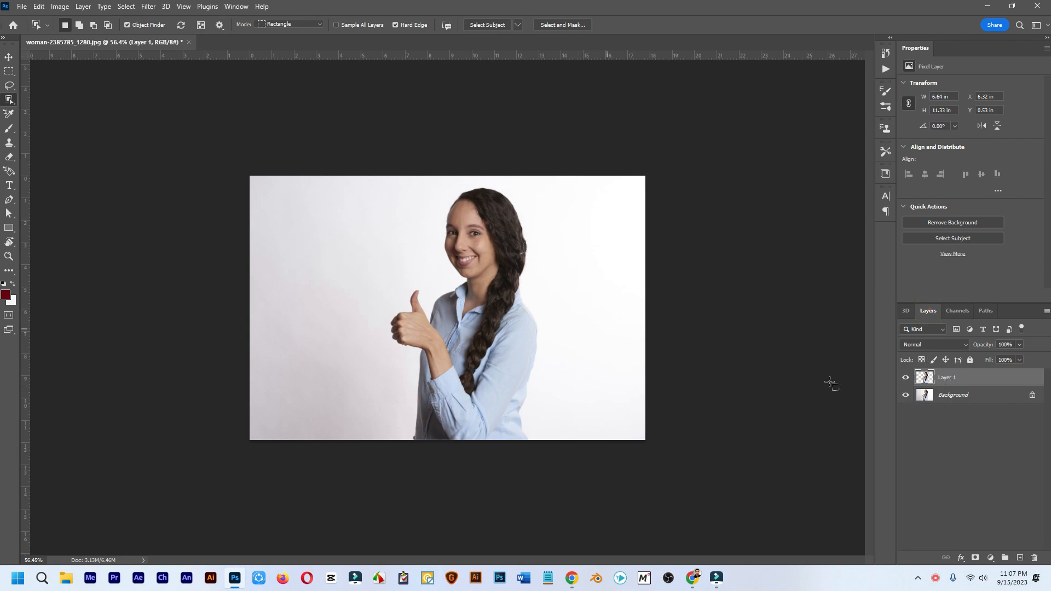
pyautogui.click(943, 395)
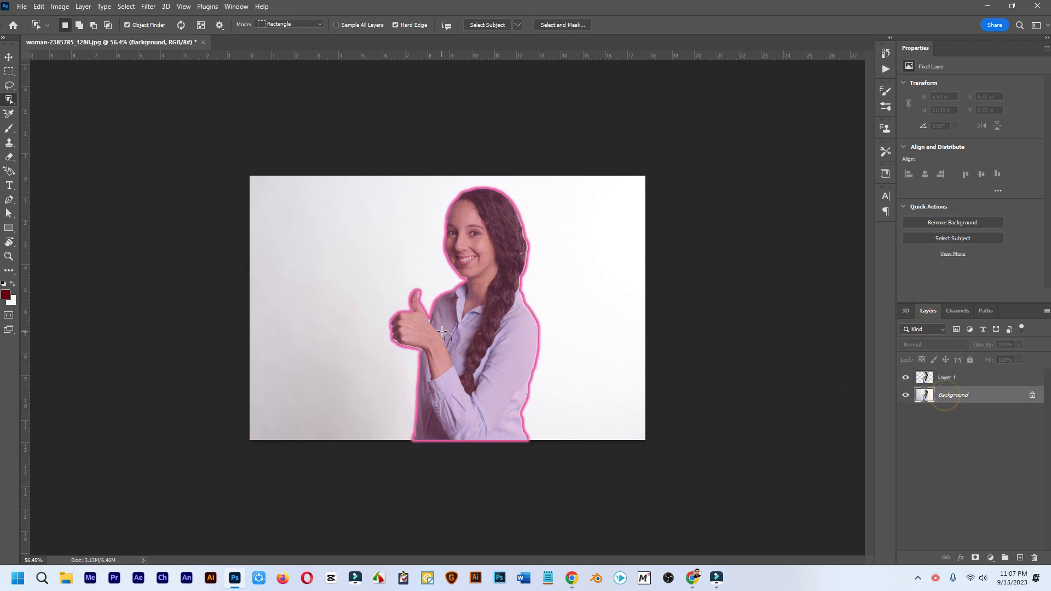
pyautogui.scroll(2, 447, 331)
pyautogui.scroll(1, 446, 331)
pyautogui.click(942, 377)
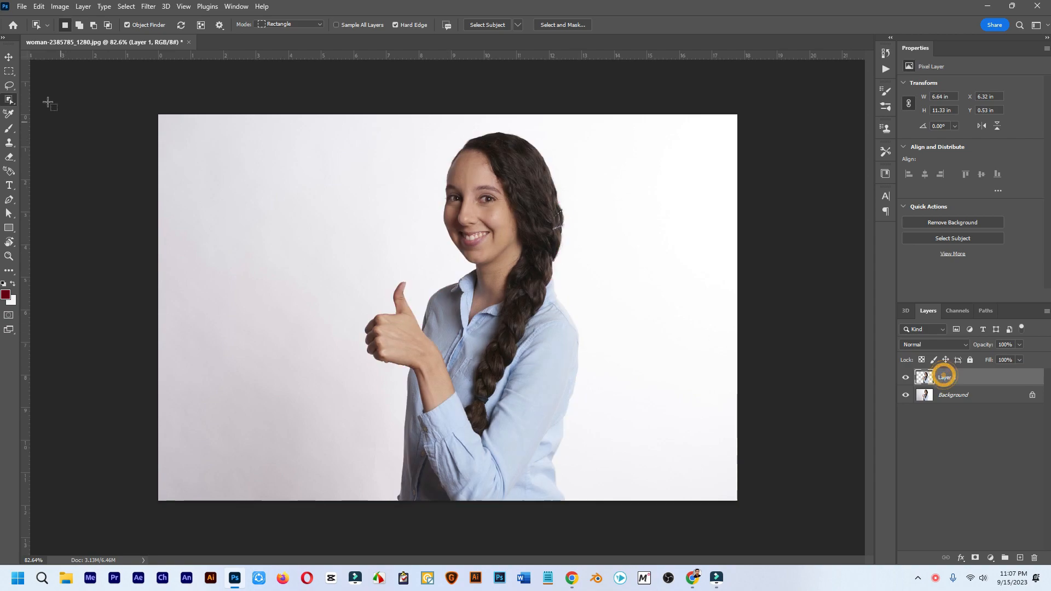
pyautogui.click(9, 58)
pyautogui.scroll(1, 478, 300)
pyautogui.scroll(-1, 479, 301)
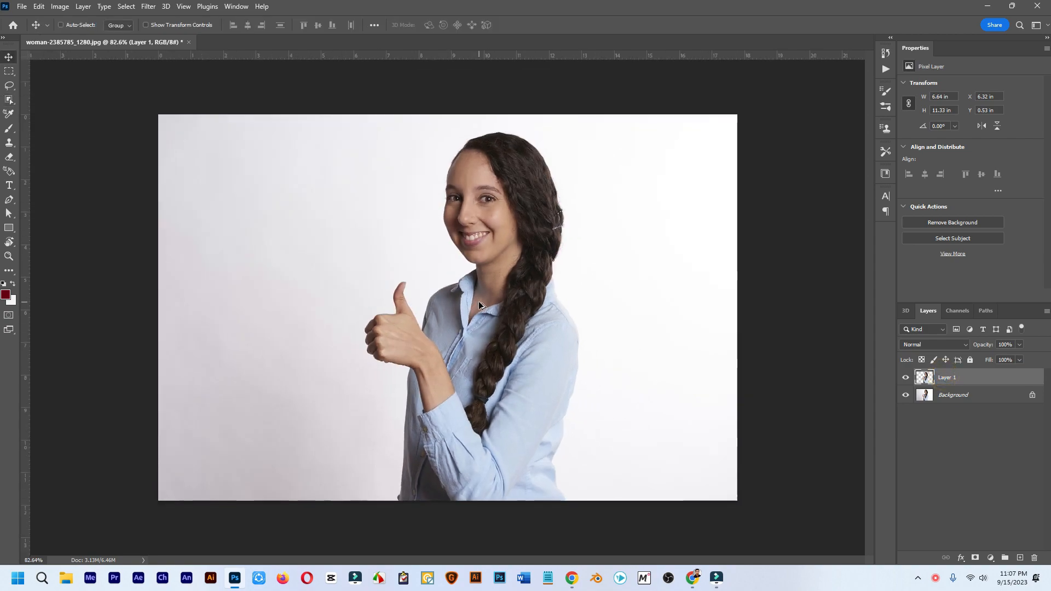
pyautogui.scroll(1, 480, 302)
pyautogui.scroll(-2, 481, 302)
# Hide the Background layer temporarily to examine the edges of the woman's cut-out, and show it again.
pyautogui.click(906, 395)
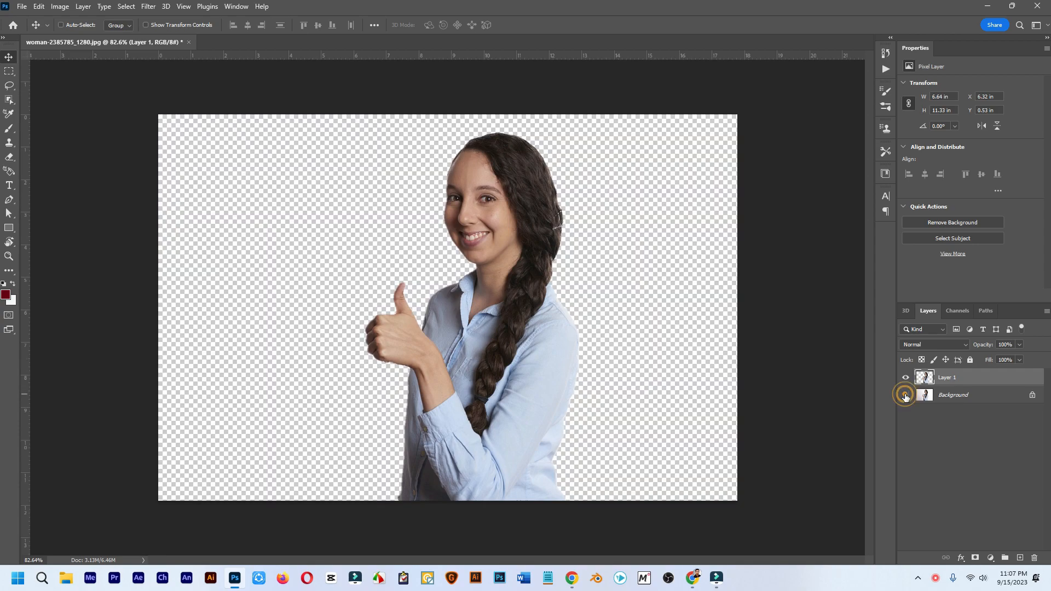
pyautogui.scroll(3, 529, 412)
pyautogui.scroll(-4, 542, 377)
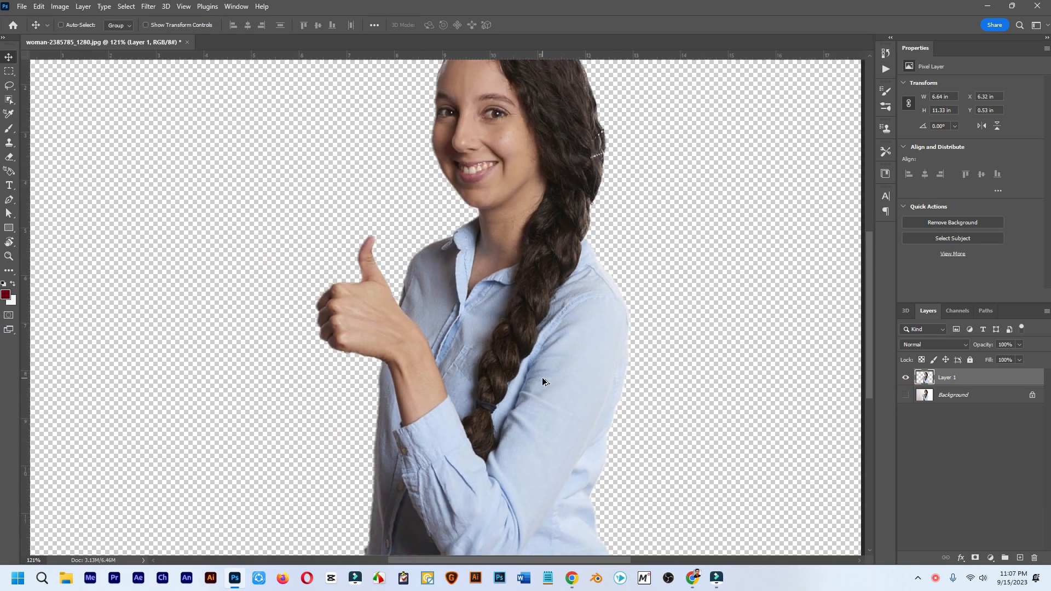
pyautogui.scroll(-1, 586, 376)
pyautogui.scroll(2, 564, 301)
pyautogui.scroll(-2, 537, 234)
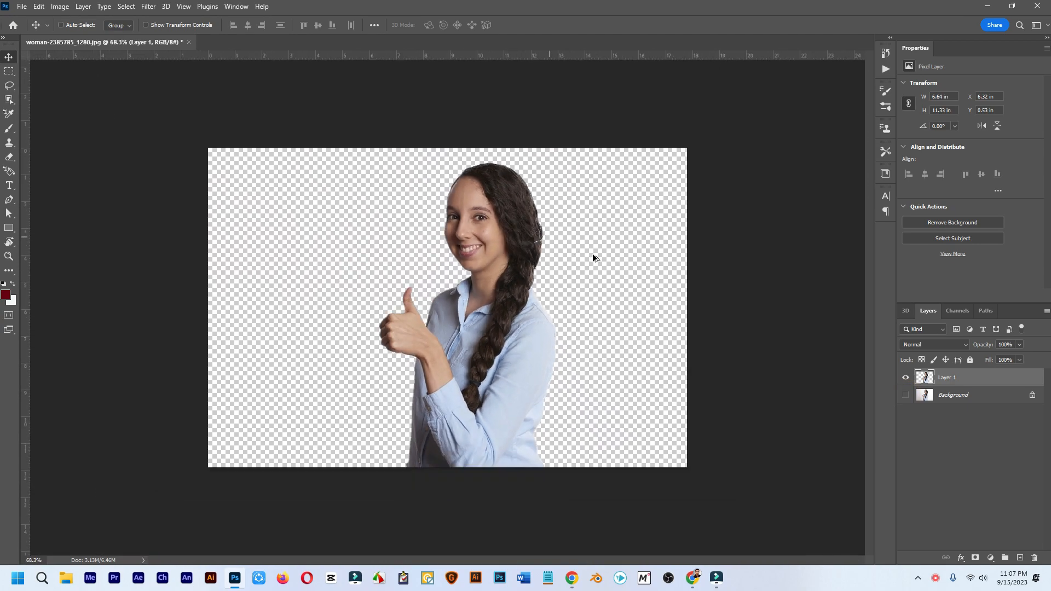
pyautogui.scroll(3, 592, 254)
pyautogui.scroll(3, 510, 221)
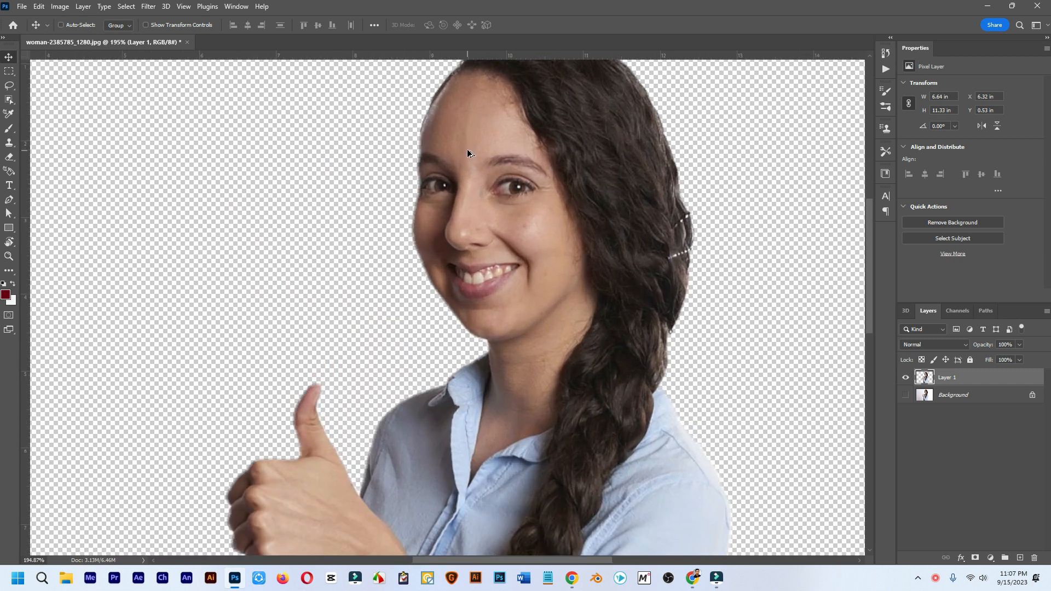
pyautogui.scroll(-1, 468, 149)
pyautogui.scroll(-3, 468, 151)
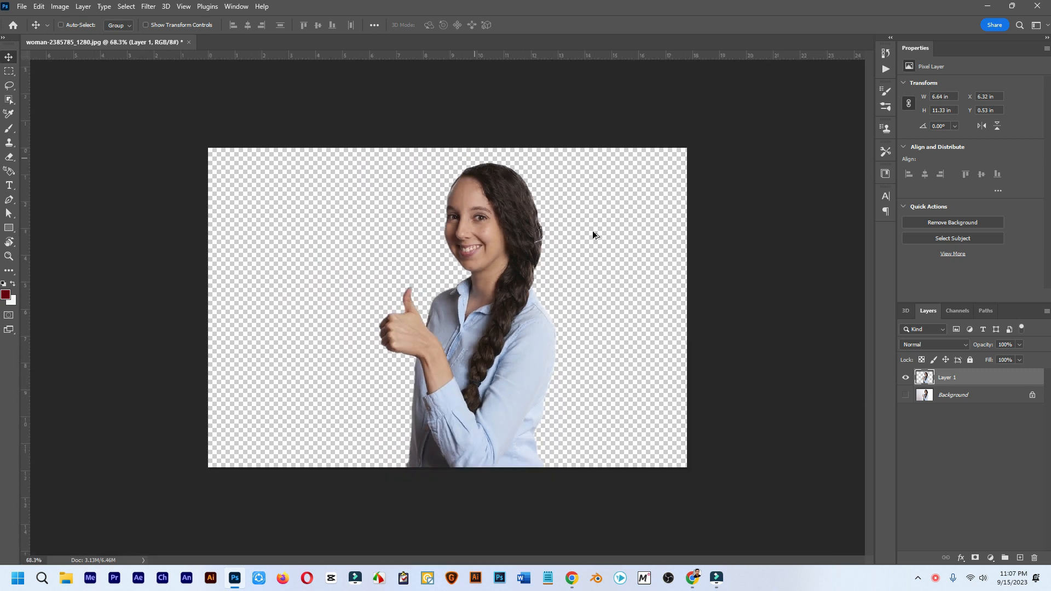
pyautogui.click(906, 395)
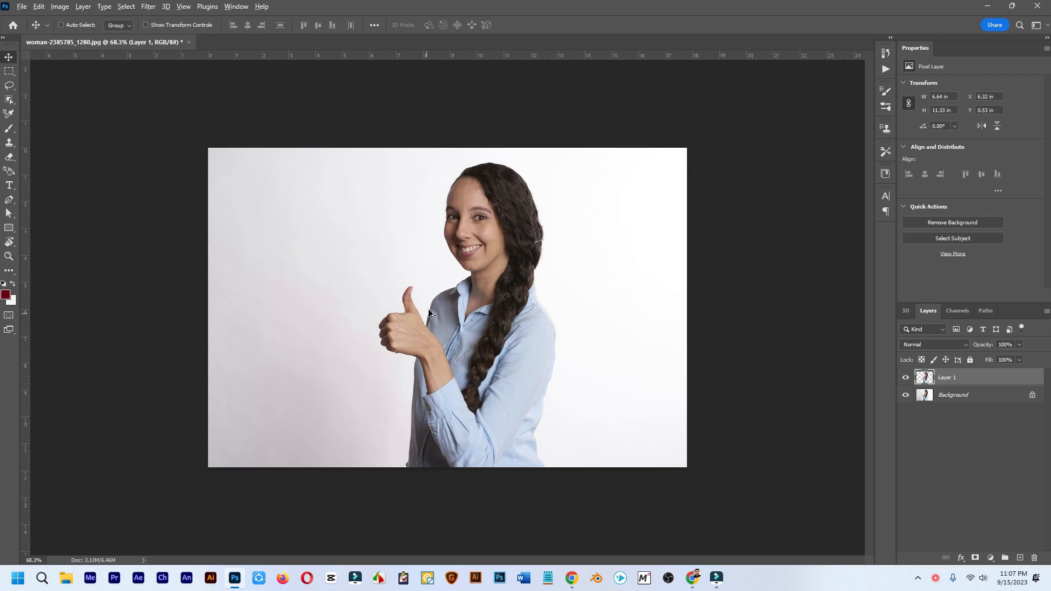
pyautogui.scroll(3, 435, 313)
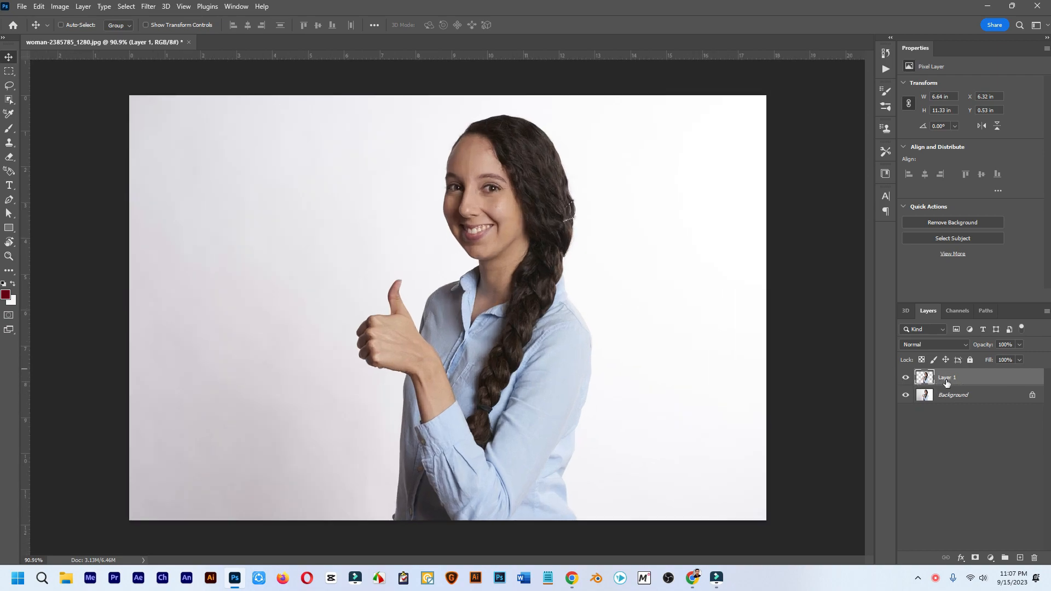
pyautogui.doubleClick(1000, 381)
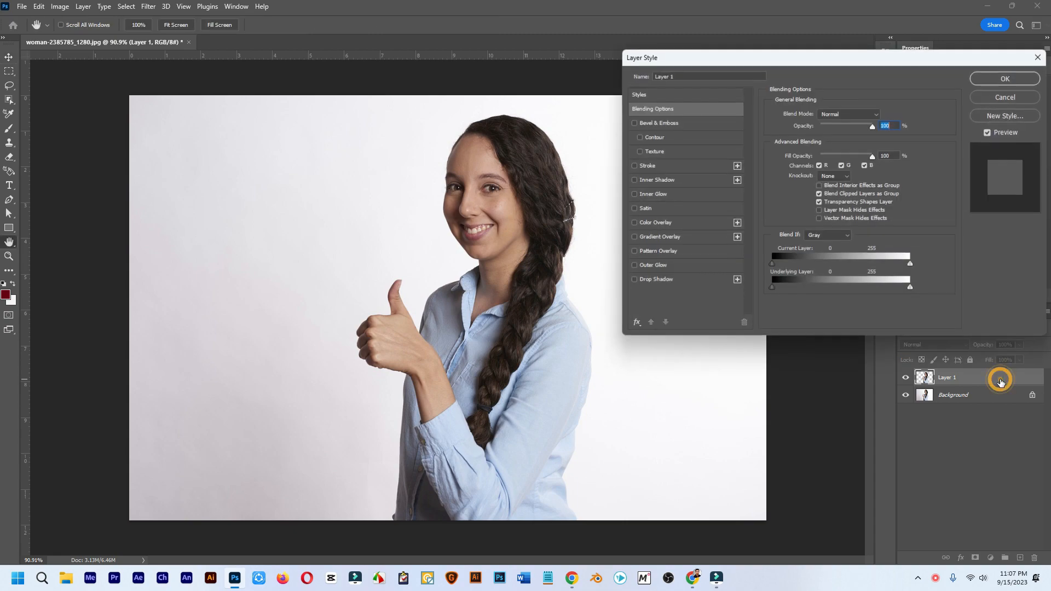
pyautogui.click(651, 280)
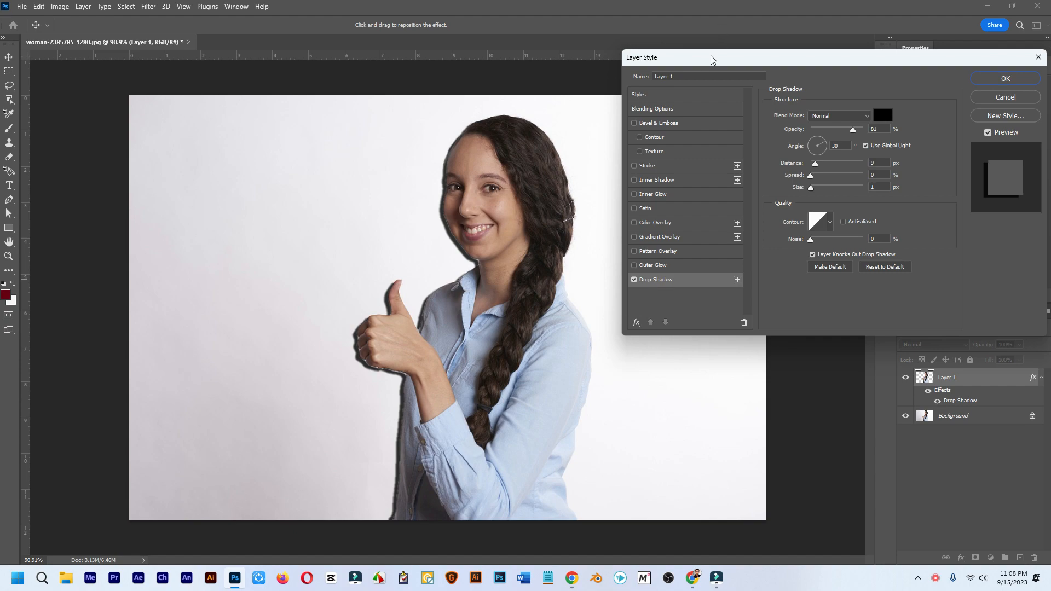
pyautogui.moveTo(710, 58); pyautogui.dragTo(793, 65)
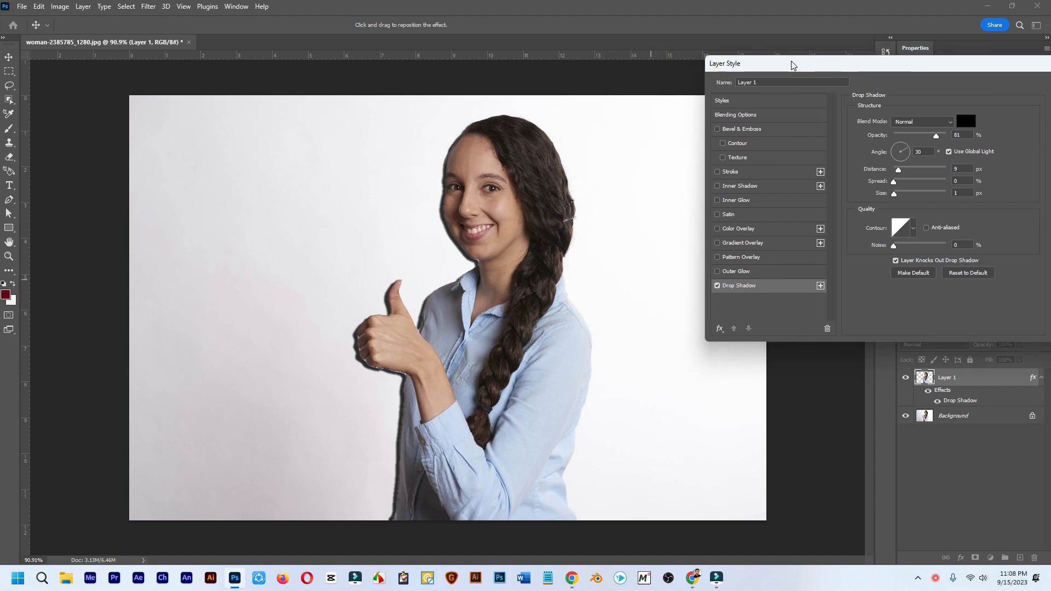
pyautogui.moveTo(791, 65); pyautogui.dragTo(609, 62)
pyautogui.click(904, 93)
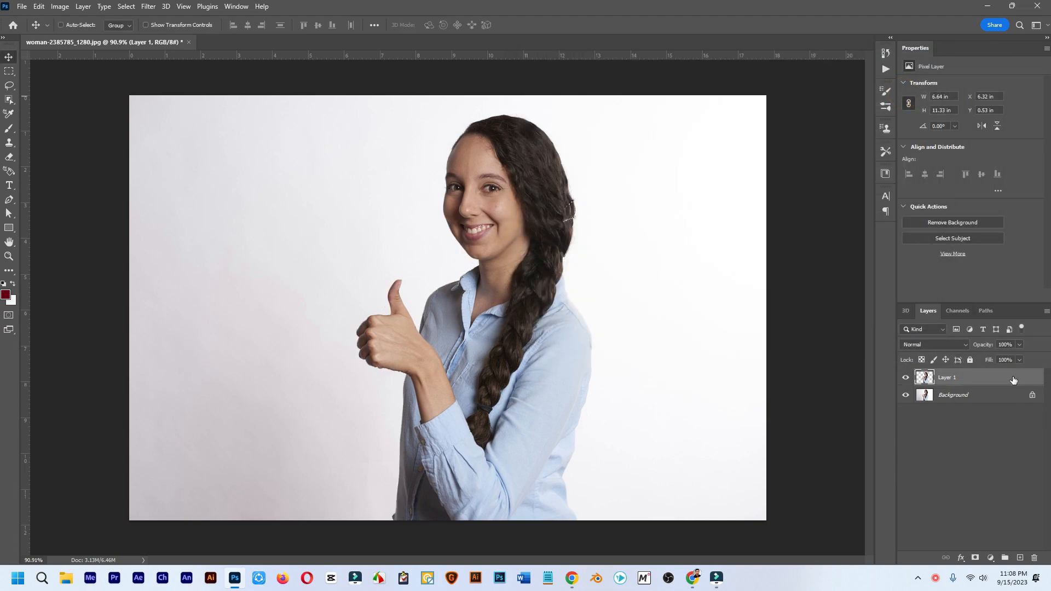
pyautogui.doubleClick(1005, 377)
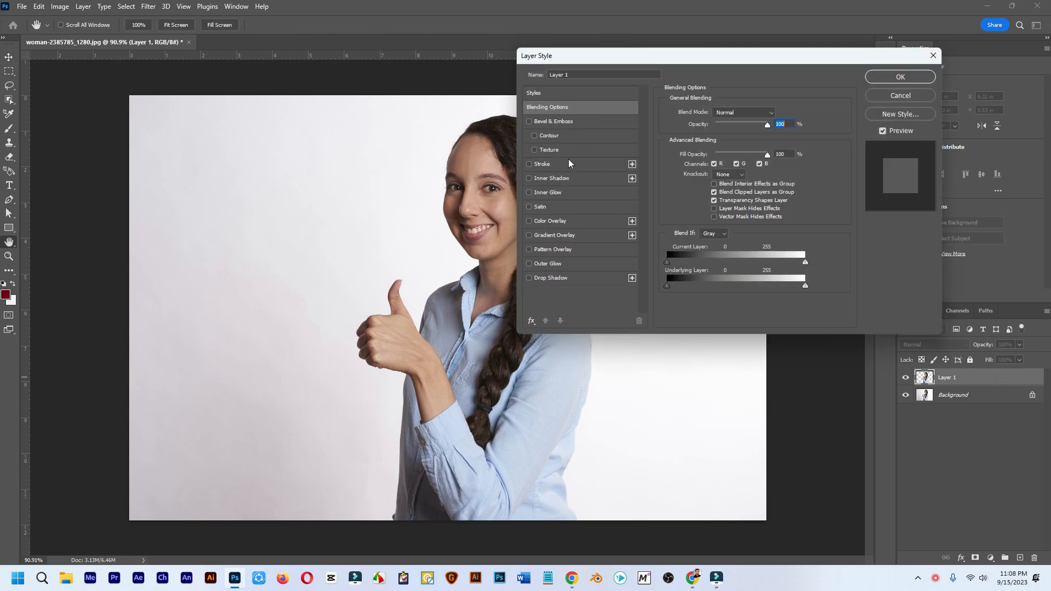
pyautogui.click(934, 55)
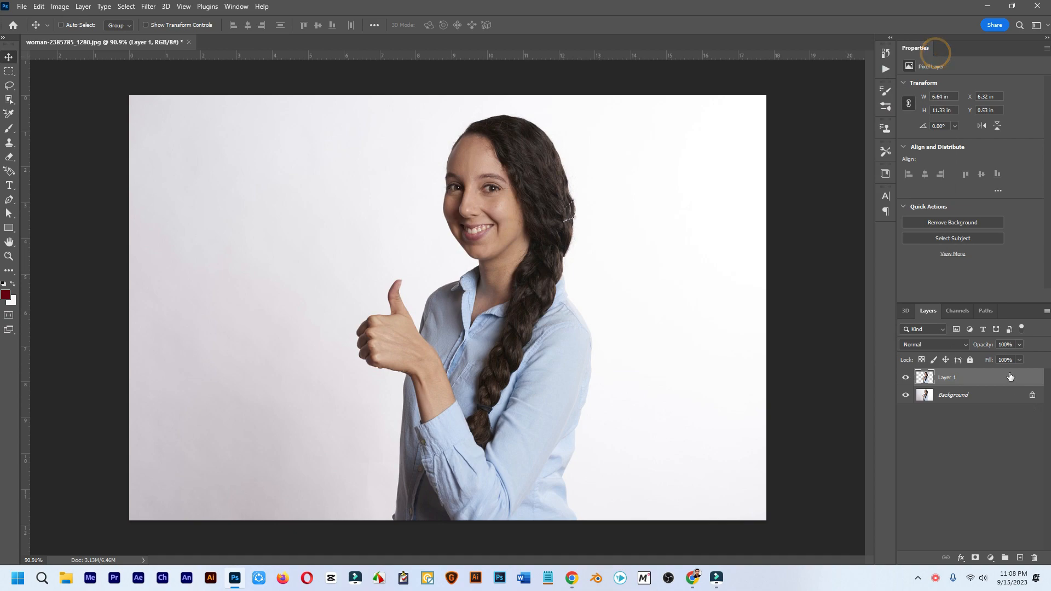
# Open the blending options of Layer 1, enable a Drop Shadow, and bring up its settings.
pyautogui.rightClick(1010, 376)
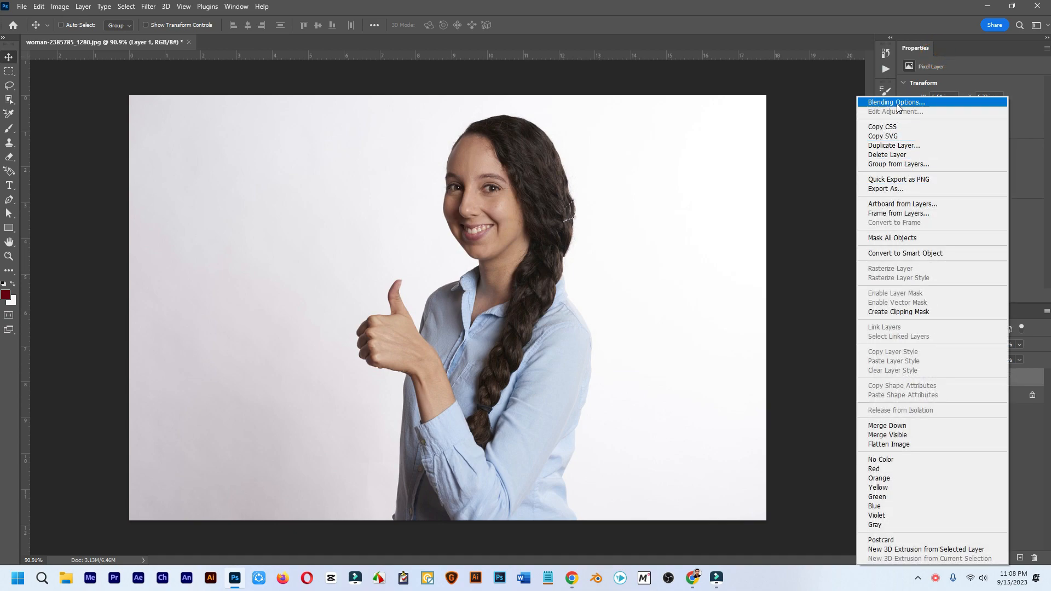
pyautogui.click(897, 104)
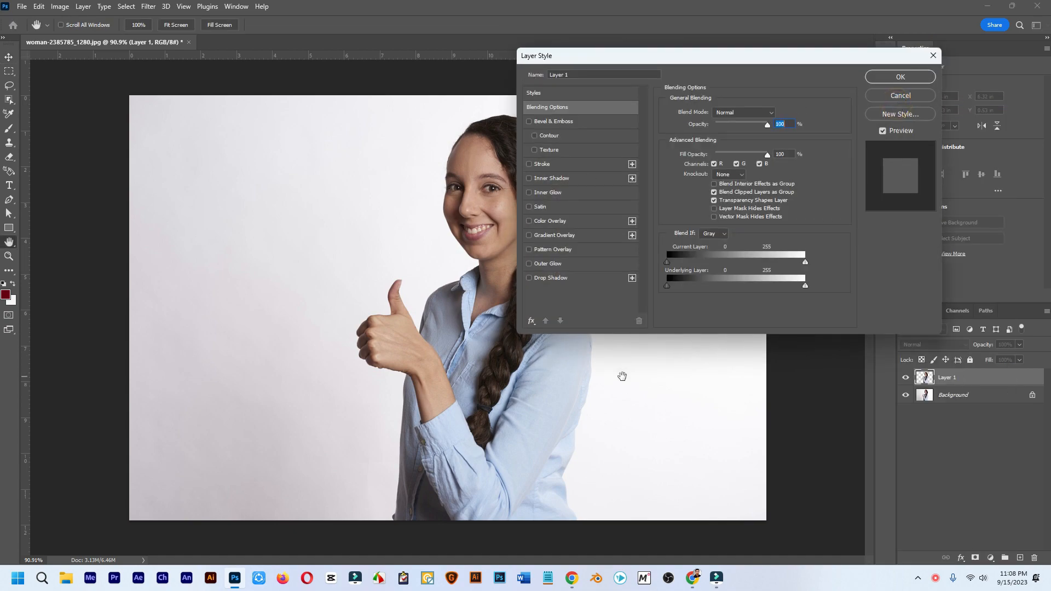
pyautogui.moveTo(576, 51); pyautogui.dragTo(702, 63)
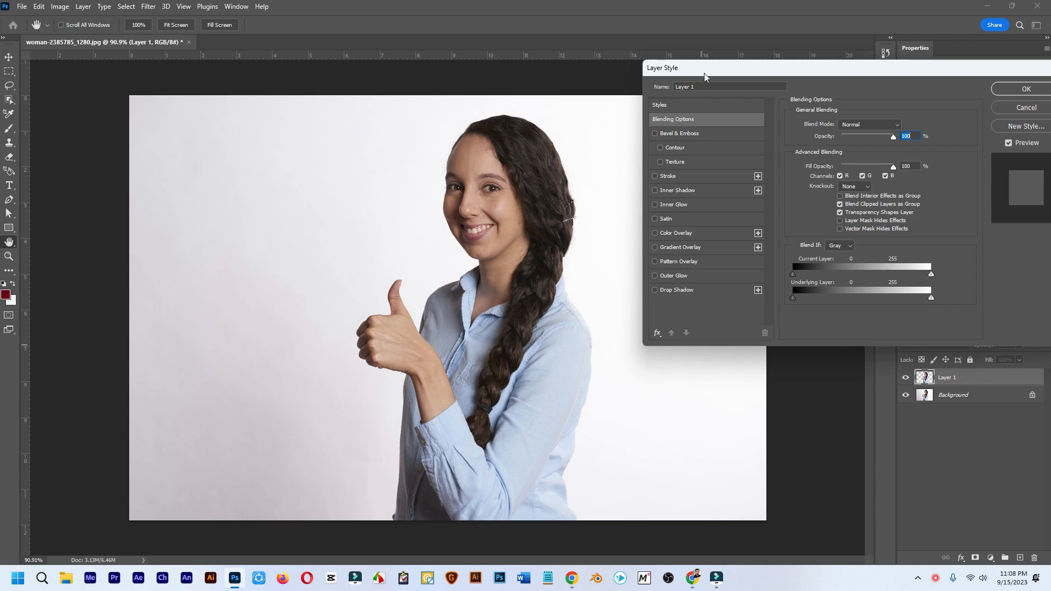
pyautogui.moveTo(704, 70); pyautogui.dragTo(628, 57)
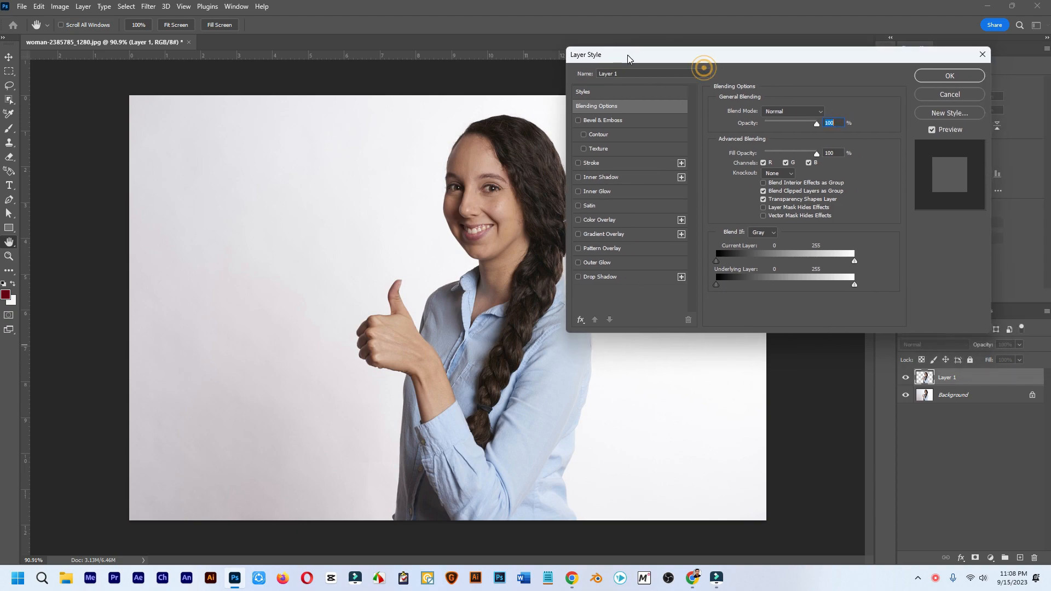
pyautogui.click(579, 278)
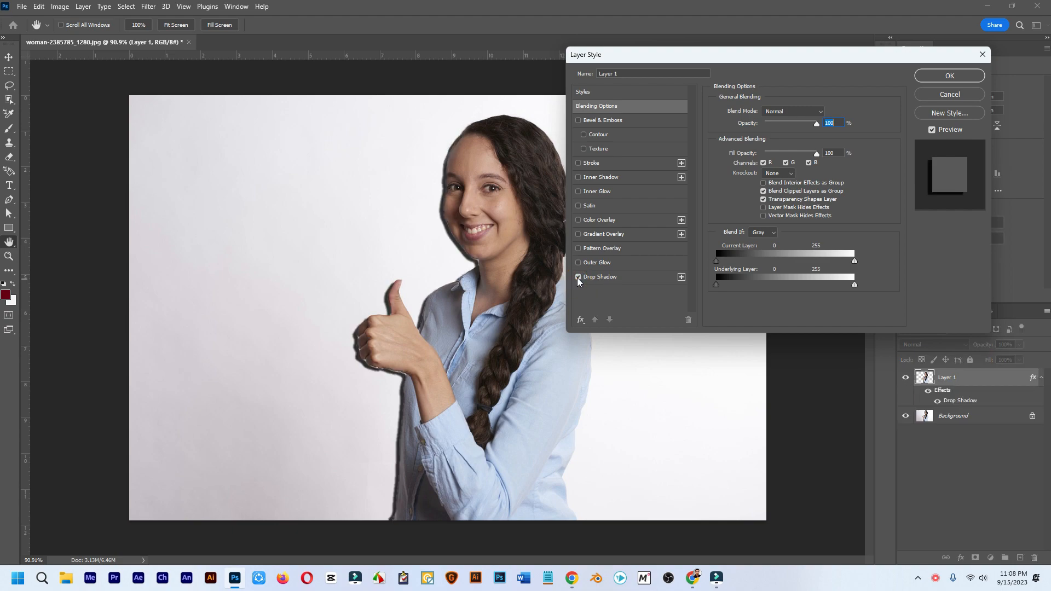
pyautogui.click(619, 277)
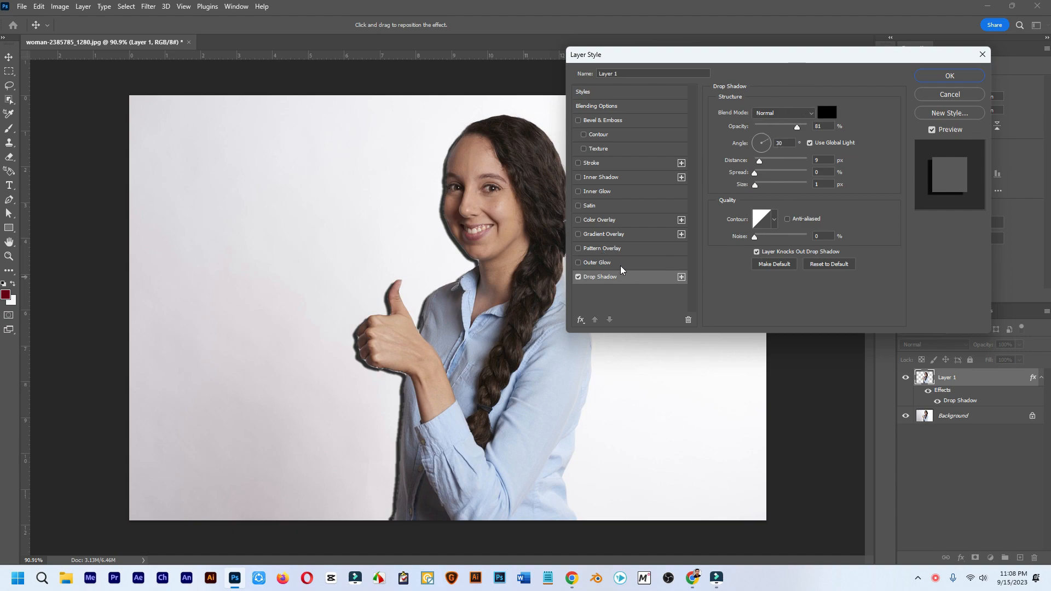
# Try an Outer Glow on Layer 1, disable it again, and return to the Drop Shadow settings.
pyautogui.click(644, 263)
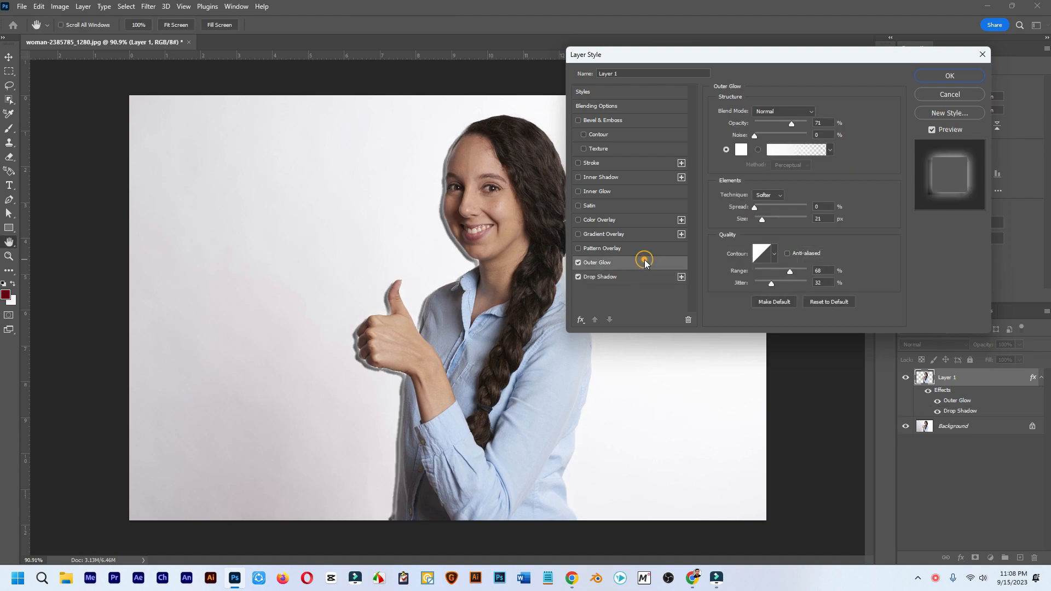
pyautogui.click(578, 263)
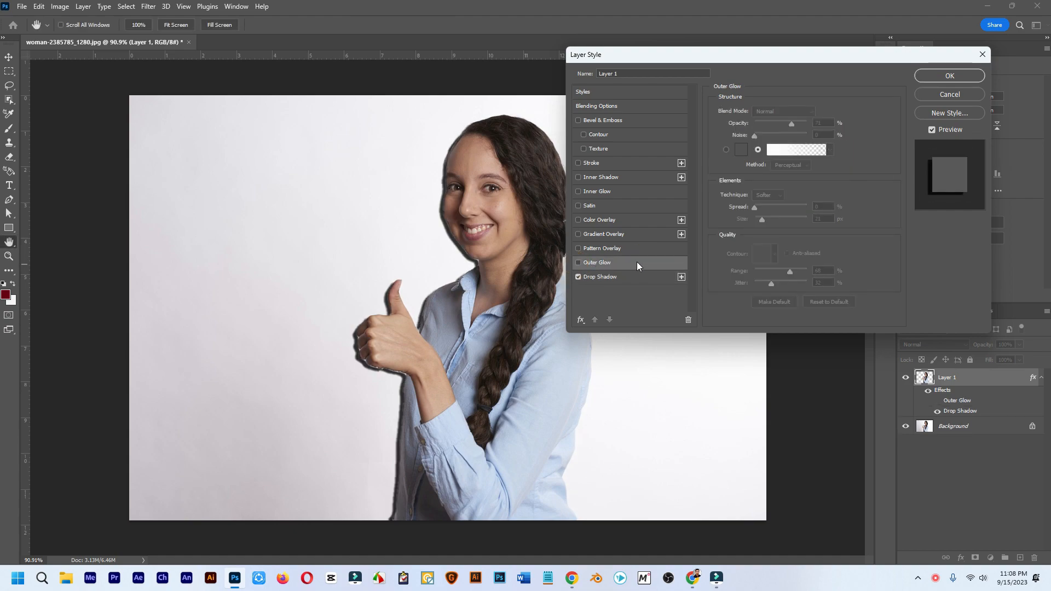
pyautogui.click(637, 263)
pyautogui.click(578, 262)
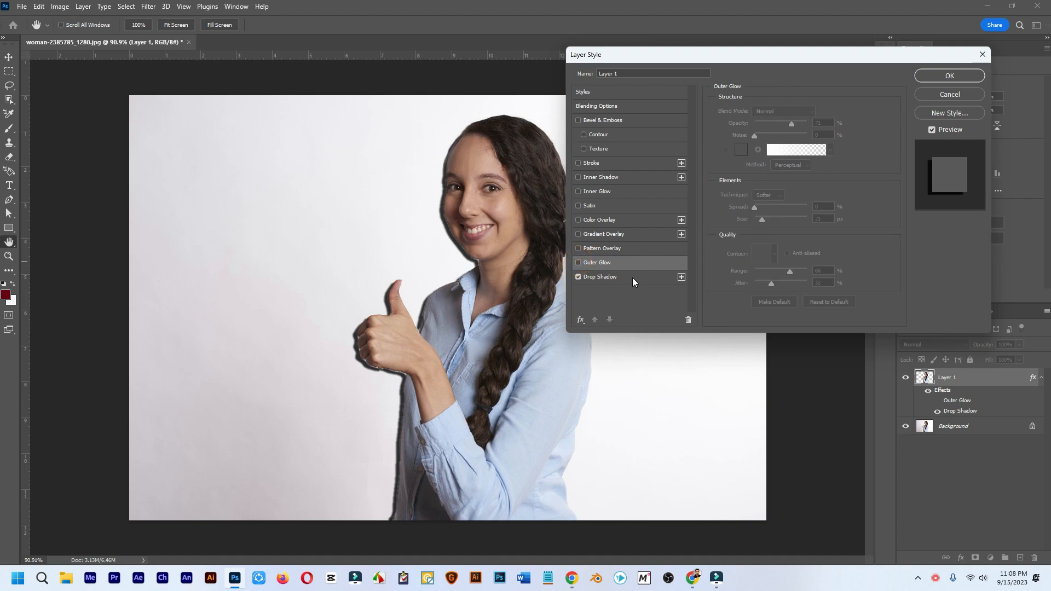
pyautogui.click(635, 278)
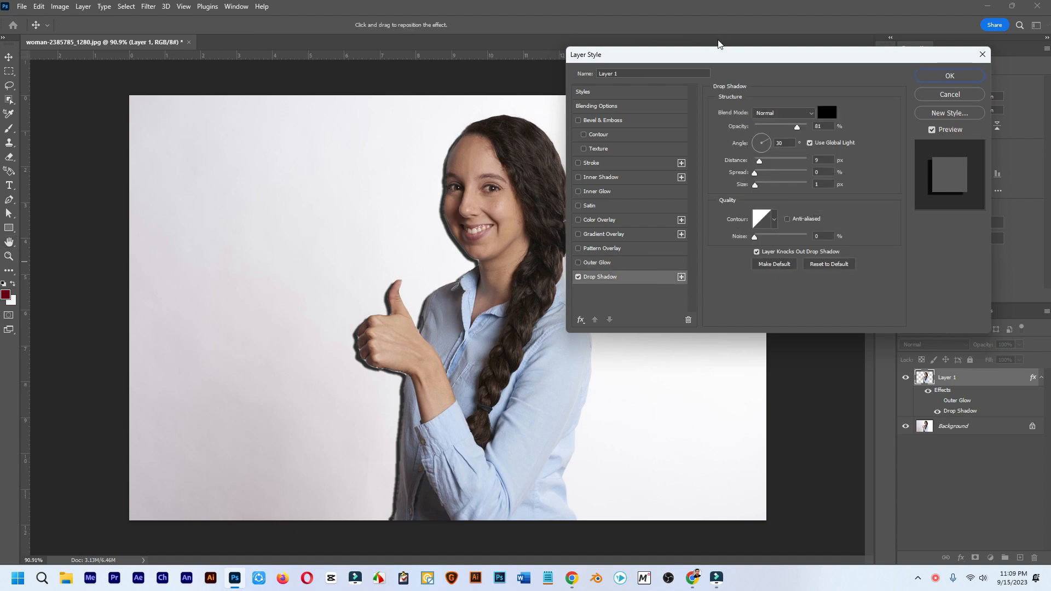
# Move the Layer Style dialog clear of the woman and view the blend modes available for the drop shadow.
pyautogui.moveTo(689, 59); pyautogui.dragTo(701, 135)
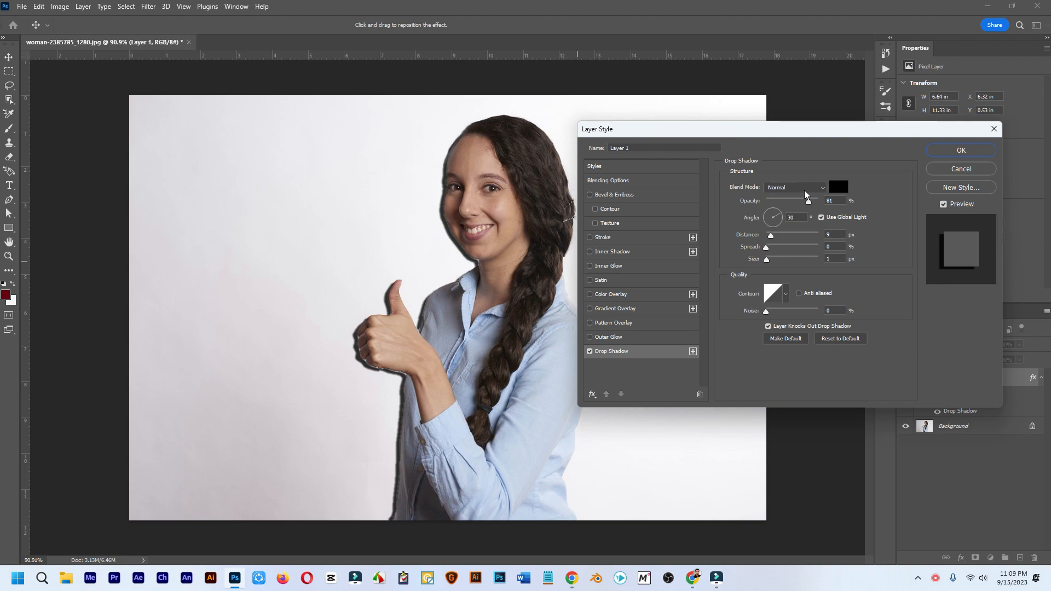
pyautogui.moveTo(685, 139); pyautogui.dragTo(763, 122)
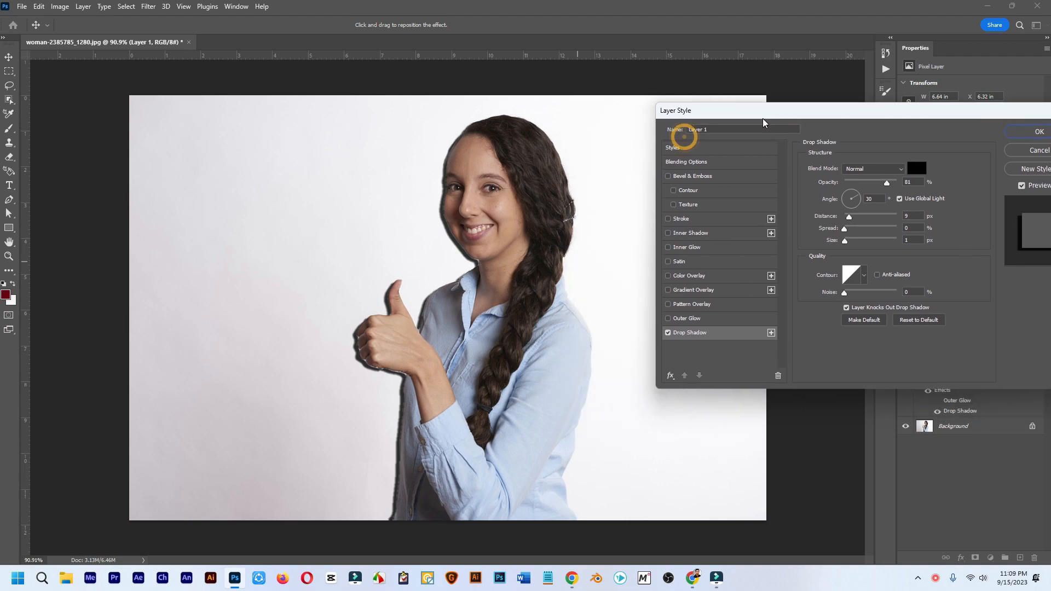
pyautogui.click(877, 170)
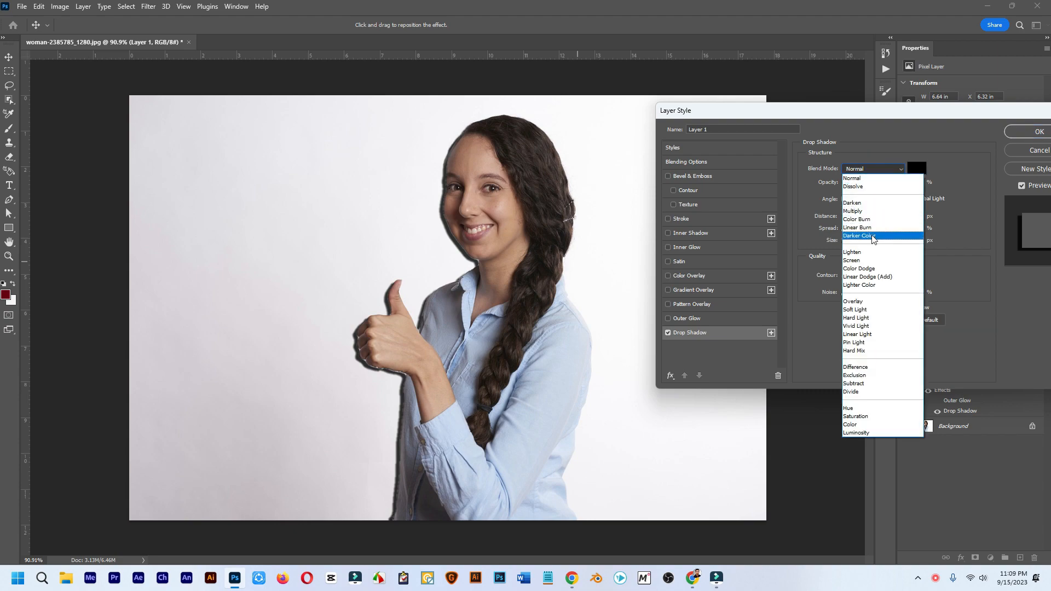
pyautogui.click(751, 116)
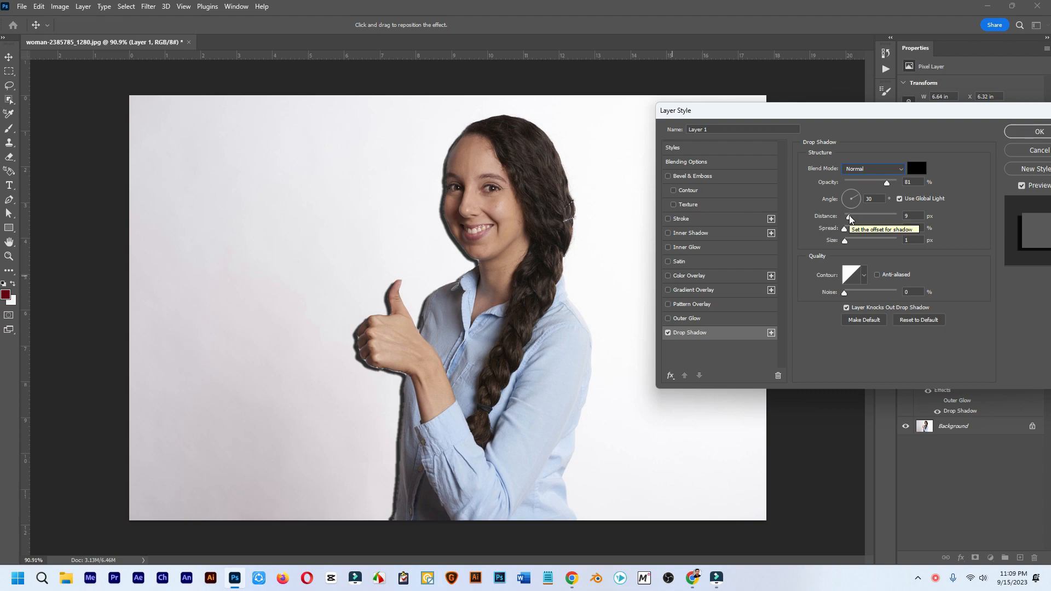
# Try a drop shadow distance of 85 px with light angles of 0°, -174° and 94°.
pyautogui.moveTo(850, 218); pyautogui.dragTo(883, 229)
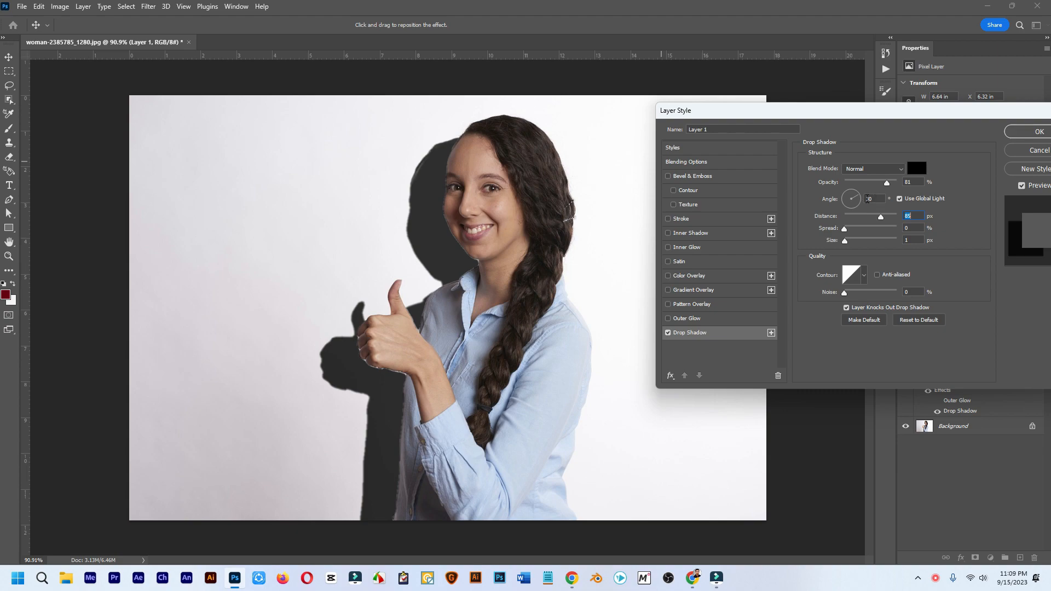
pyautogui.moveTo(860, 196); pyautogui.dragTo(863, 201)
pyautogui.moveTo(863, 201); pyautogui.dragTo(863, 202)
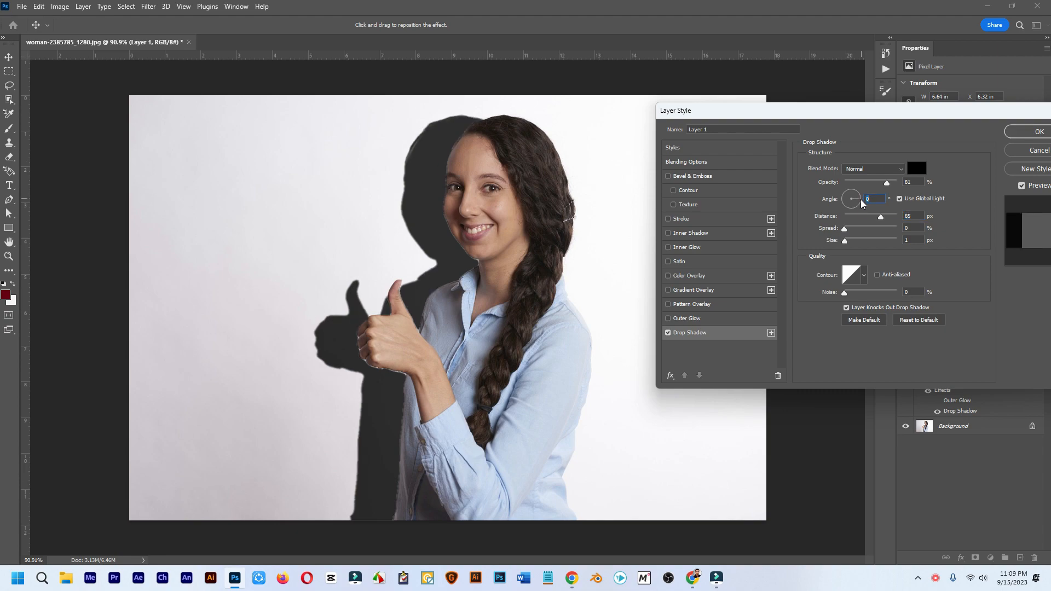
pyautogui.moveTo(861, 202); pyautogui.dragTo(838, 205)
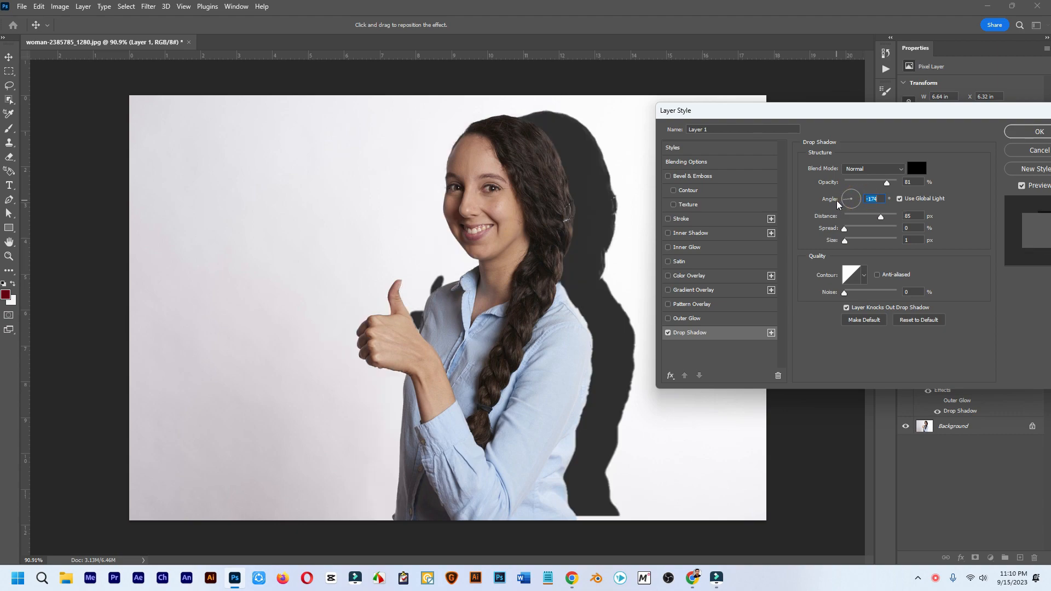
pyautogui.click(847, 192)
pyautogui.click(851, 189)
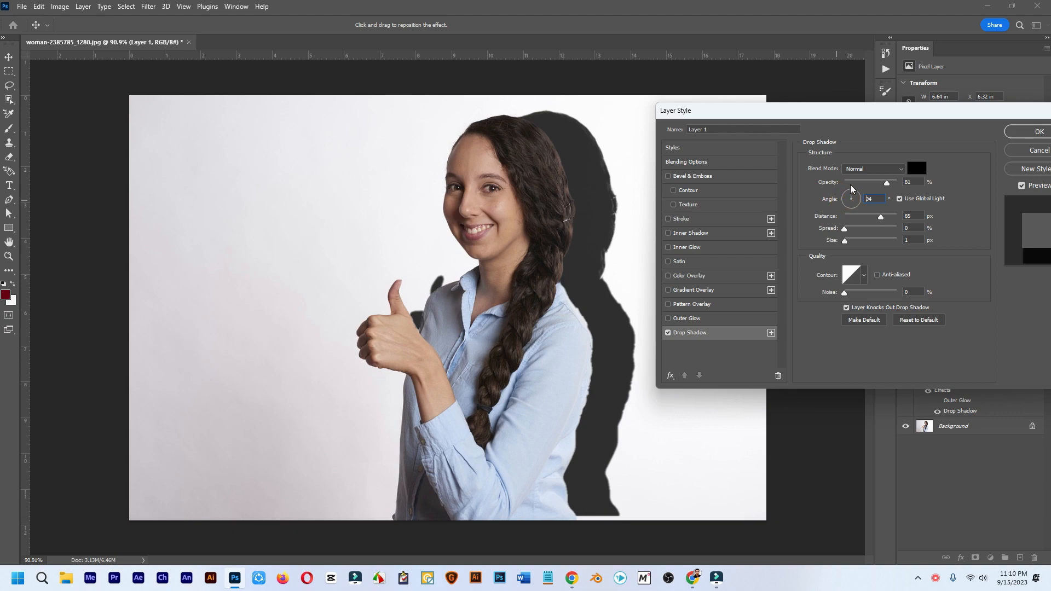
# Lower the shadow's opacity to 32% and rotate its light angle to 177° so it falls behind the woman's braid.
pyautogui.click(861, 183)
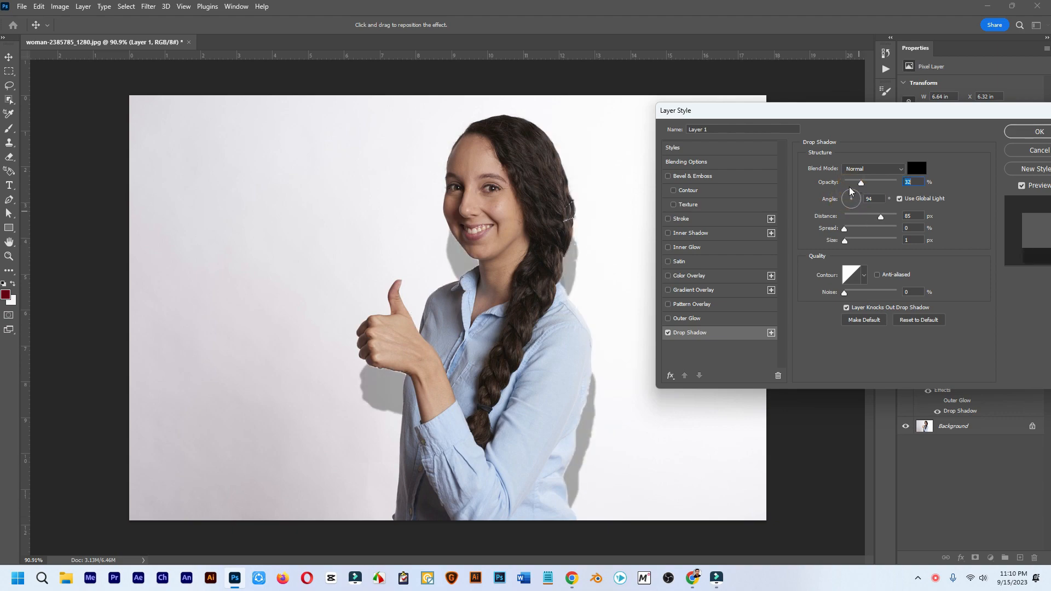
pyautogui.click(850, 211)
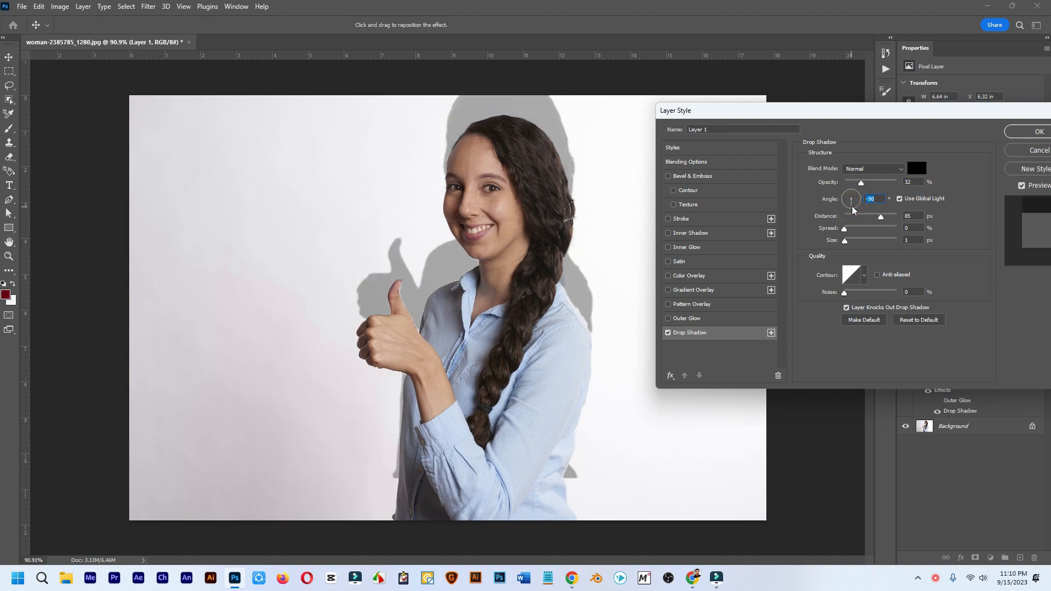
pyautogui.moveTo(853, 207); pyautogui.dragTo(860, 203)
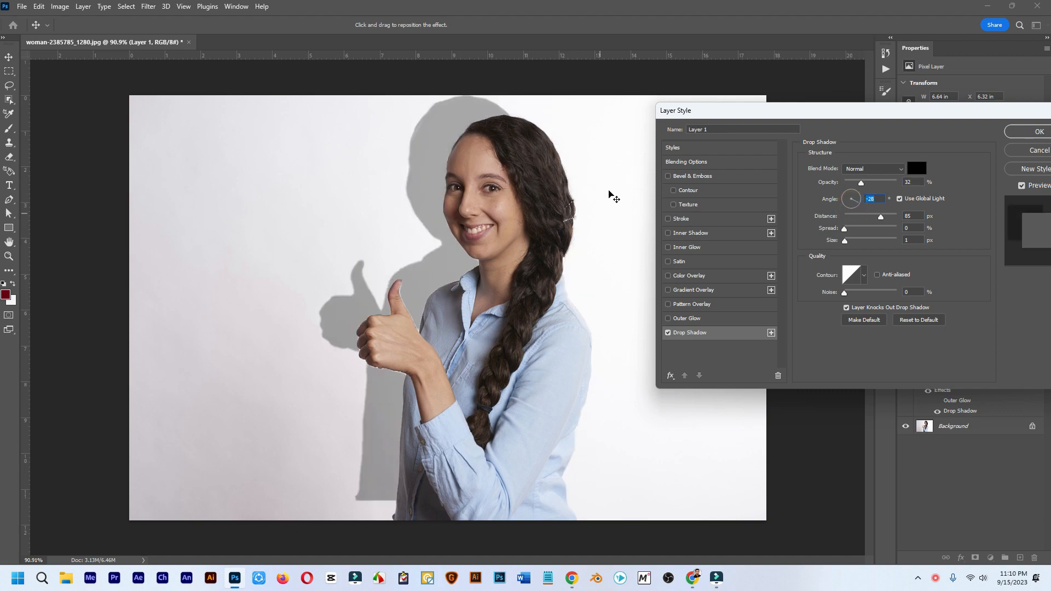
pyautogui.click(860, 204)
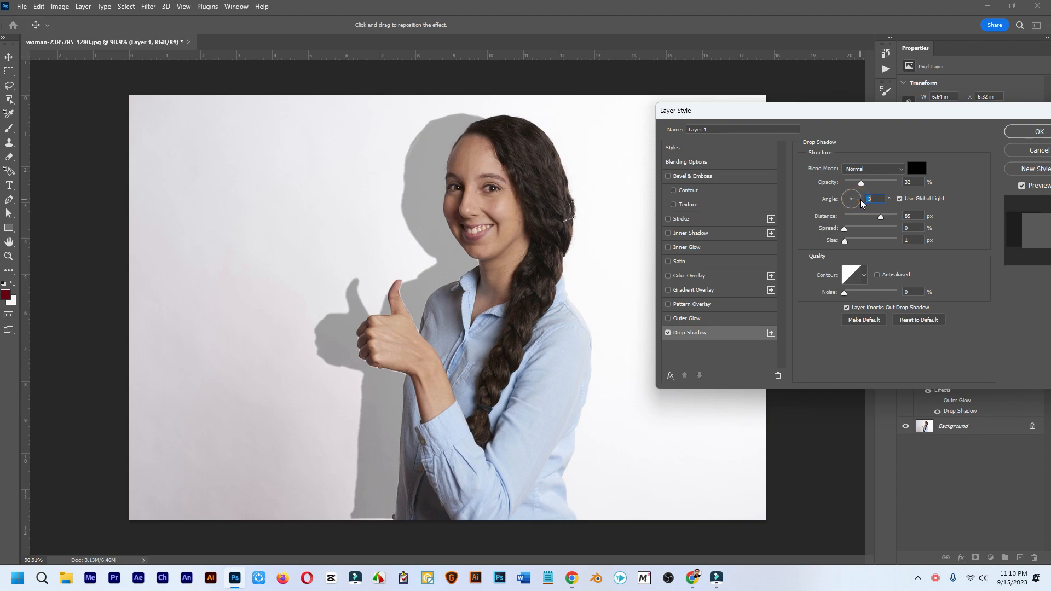
pyautogui.click(844, 202)
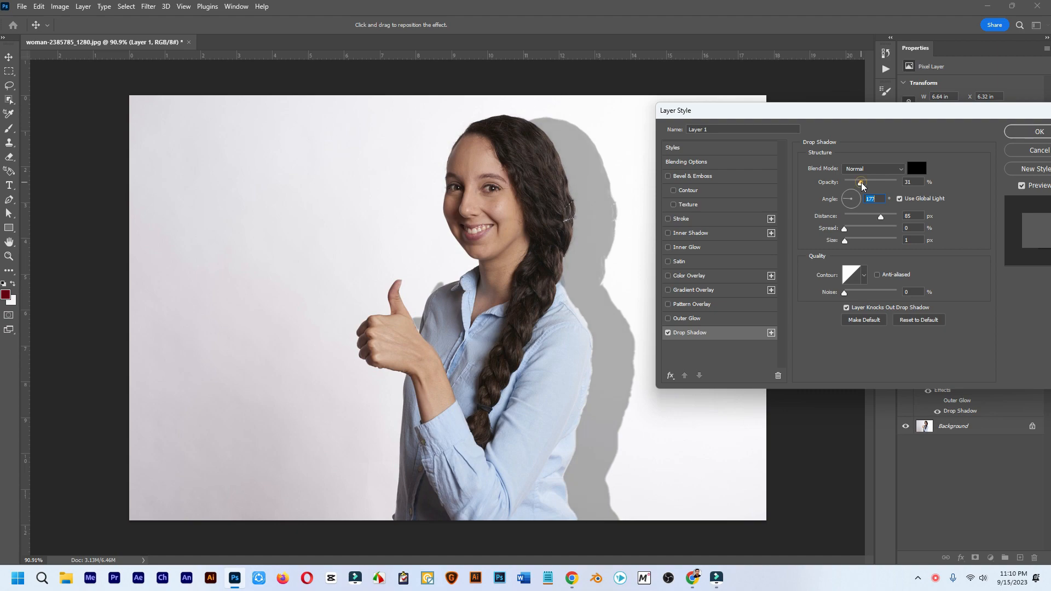
# Set the shadow's opacity to 51% after trying 100%, and soften its edge with a size of 13 px.
pyautogui.moveTo(862, 185); pyautogui.dragTo(905, 183)
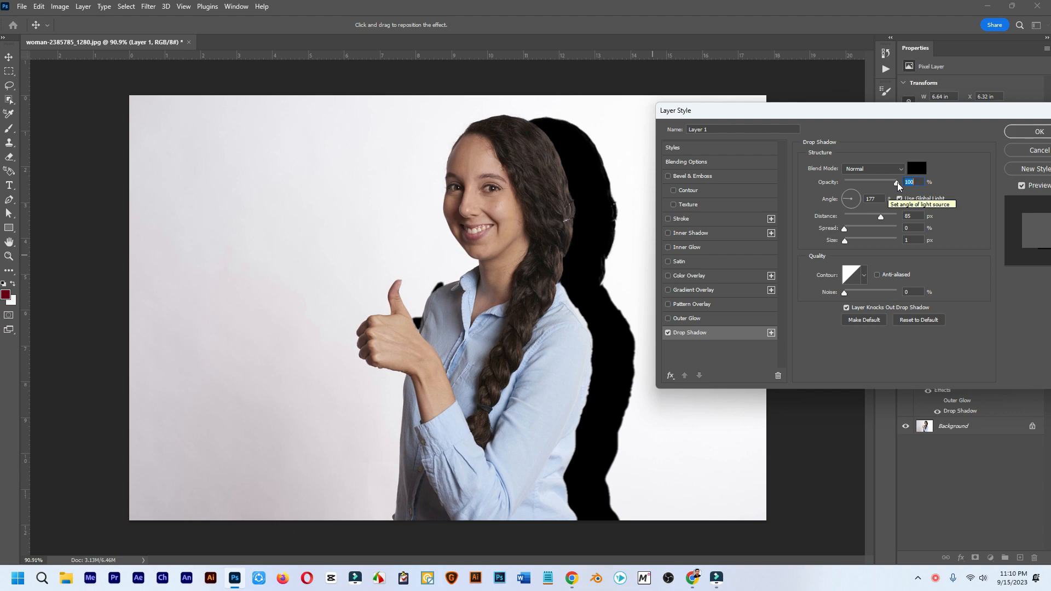
pyautogui.moveTo(898, 182); pyautogui.dragTo(873, 190)
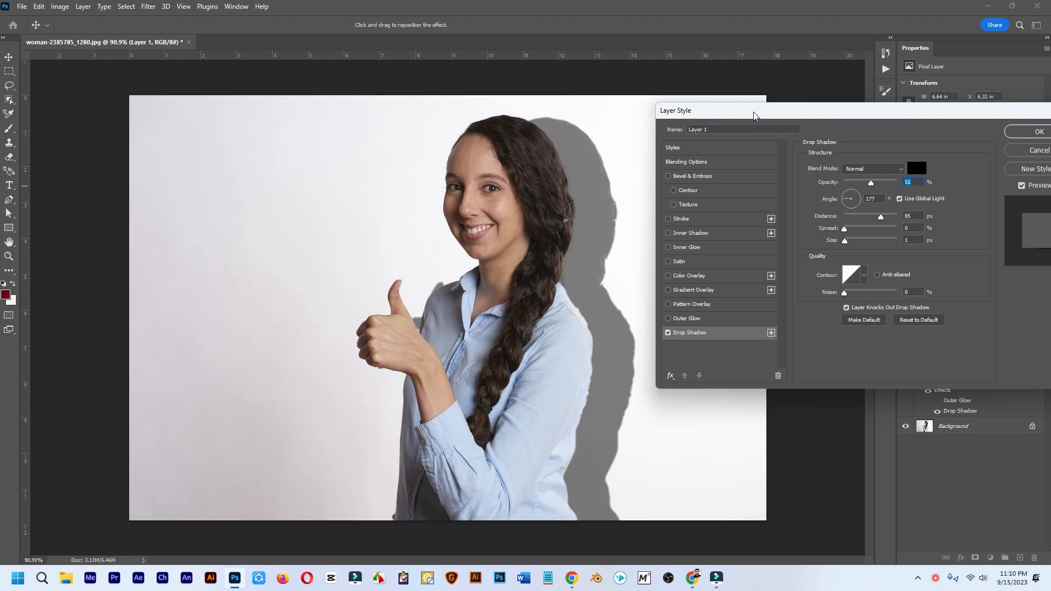
pyautogui.moveTo(755, 115); pyautogui.dragTo(802, 109)
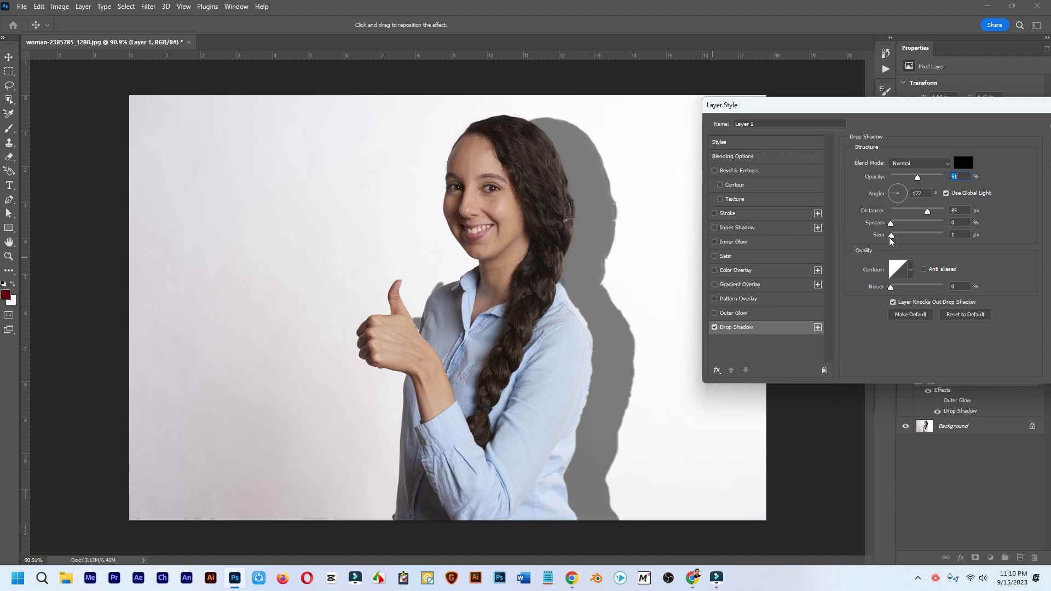
pyautogui.moveTo(892, 240); pyautogui.dragTo(900, 242)
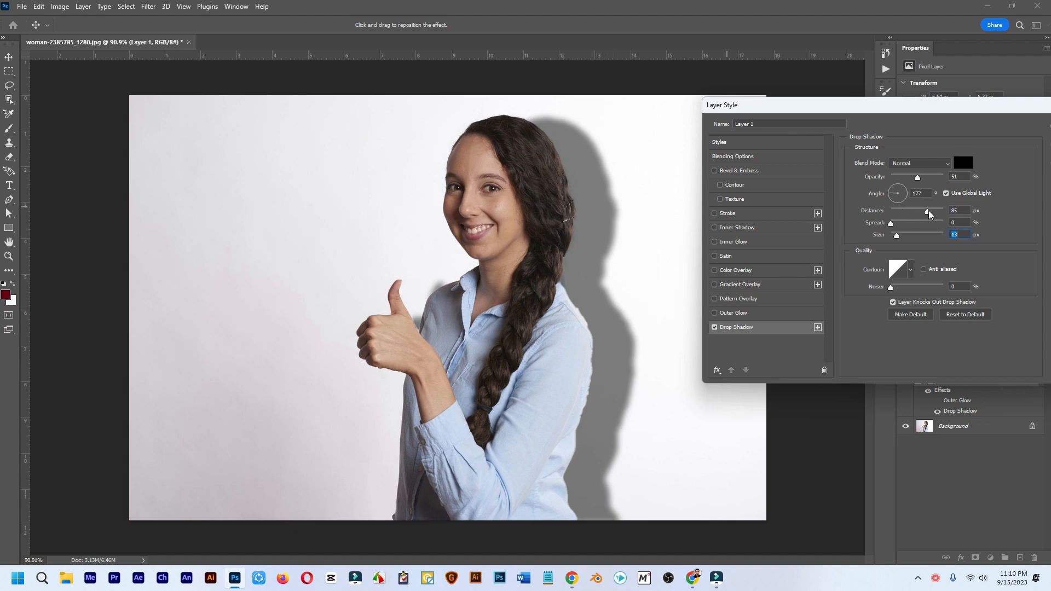
# Increase the shadow's distance to 245 px and reduce its opacity to 23%.
pyautogui.moveTo(929, 213); pyautogui.dragTo(939, 218)
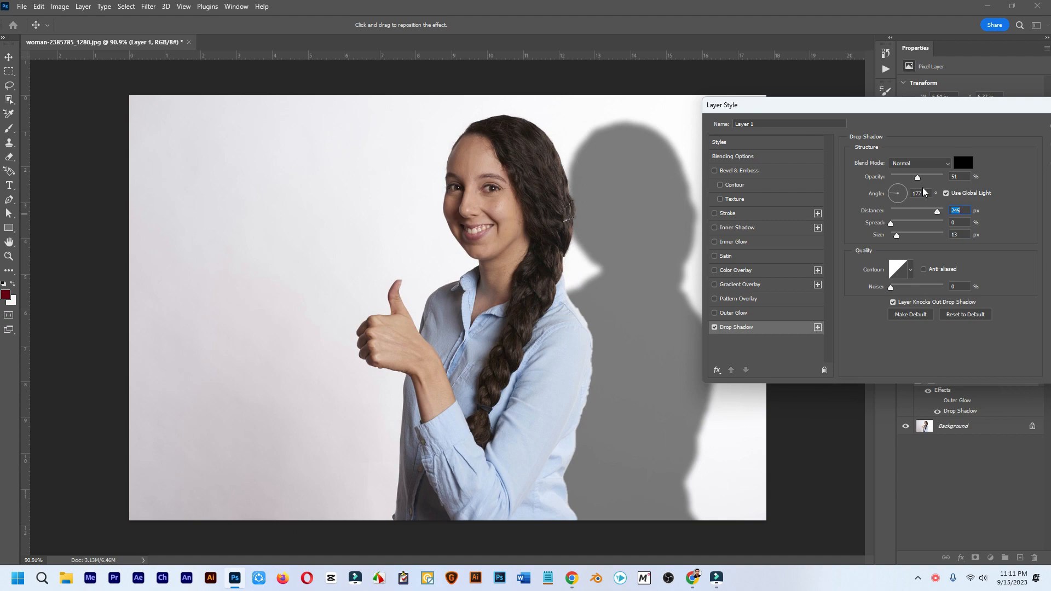
pyautogui.moveTo(919, 181); pyautogui.dragTo(904, 184)
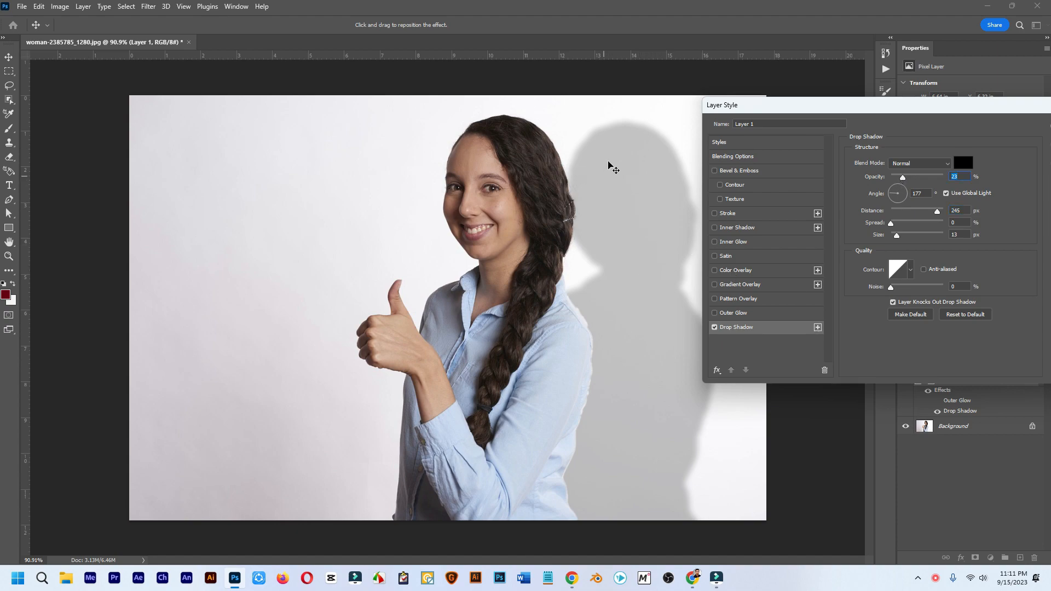
# Try several contour presets on the drop shadow and return to the straight linear contour.
pyautogui.click(912, 269)
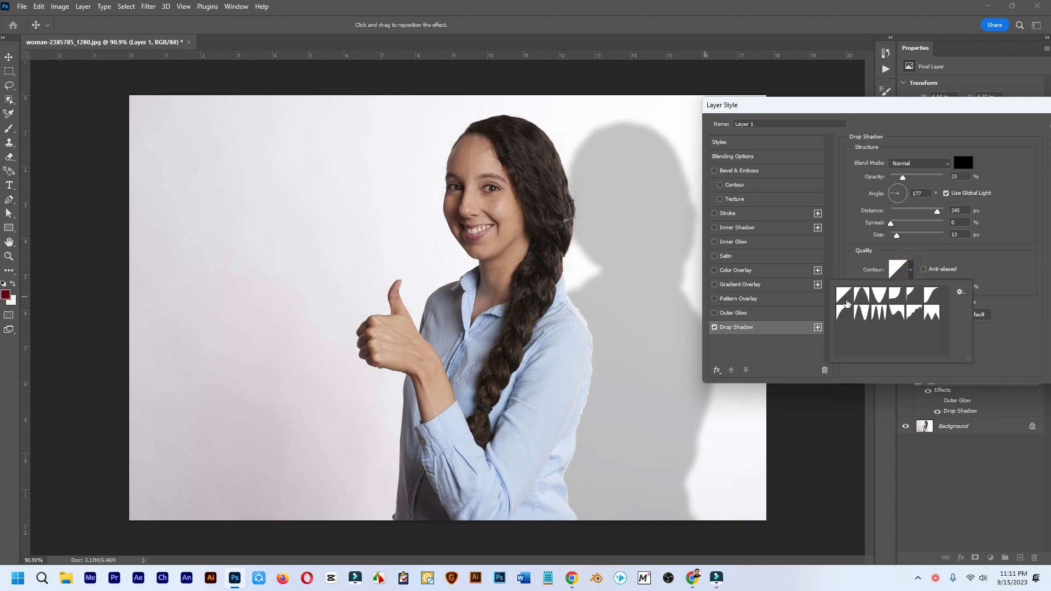
pyautogui.click(881, 296)
pyautogui.click(897, 296)
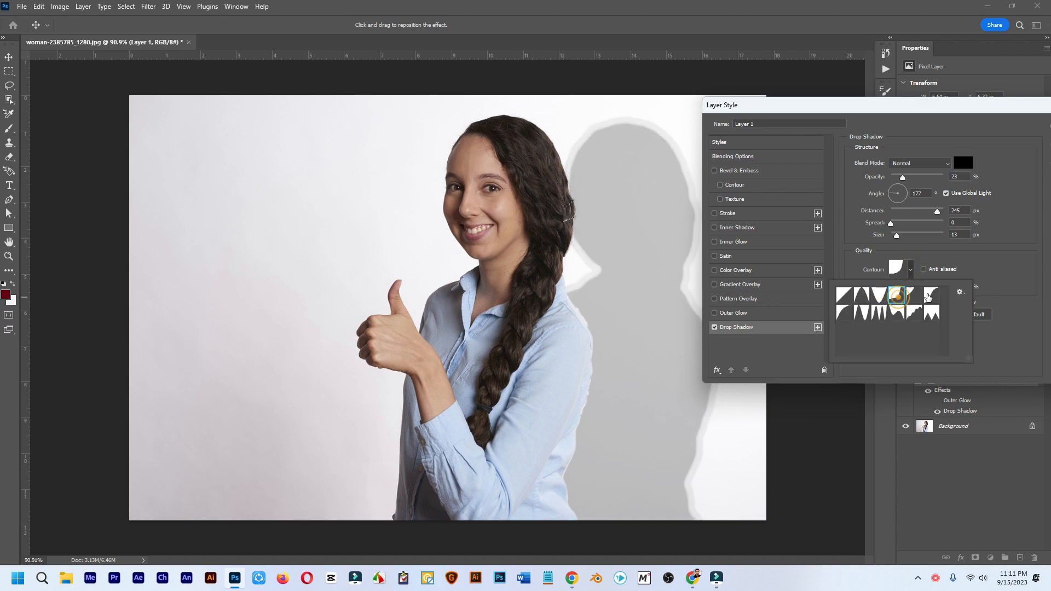
pyautogui.click(930, 295)
pyautogui.click(879, 313)
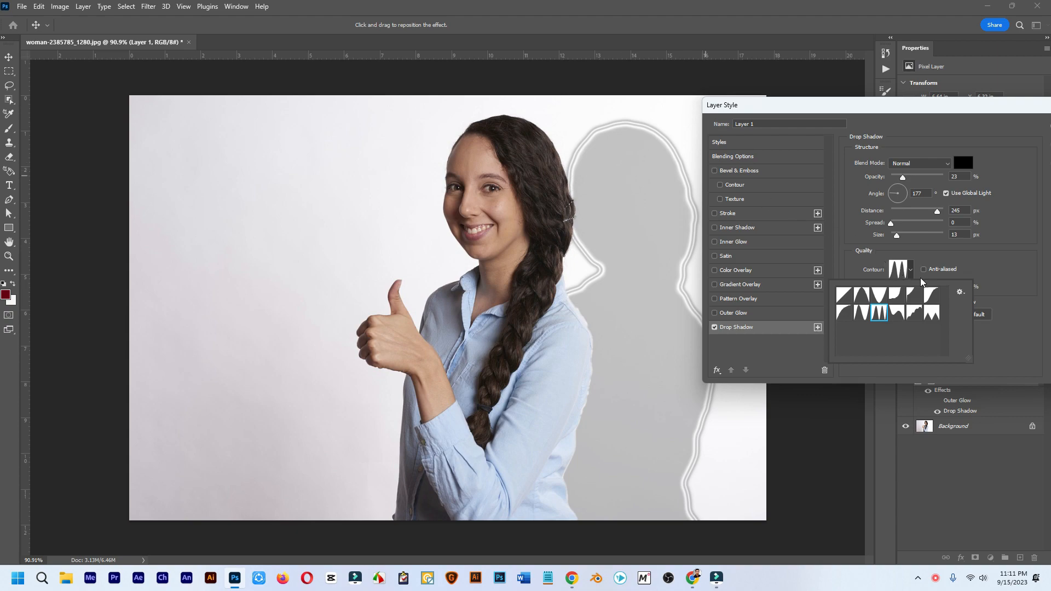
pyautogui.click(844, 296)
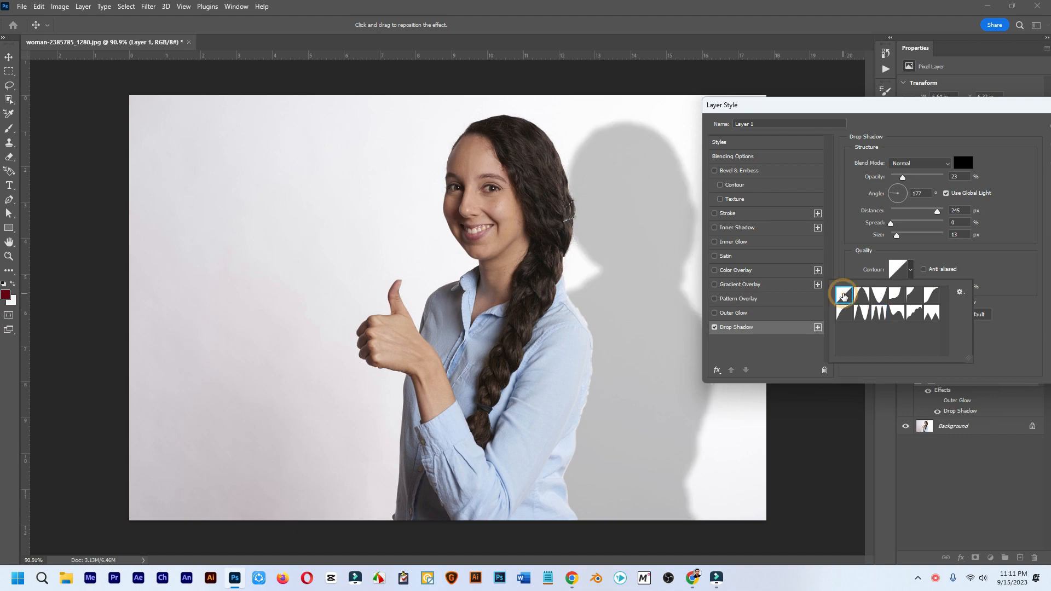
pyautogui.click(903, 116)
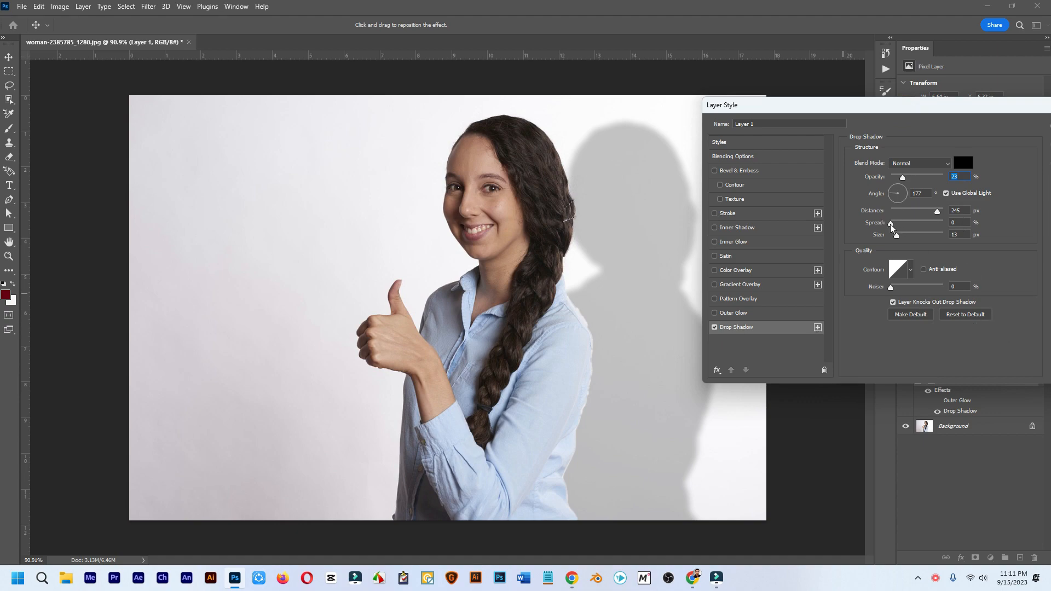
# Keep the spread at 0% and reposition the shadow closer to the woman, at a distance of 161 px and angle of 173°.
pyautogui.moveTo(892, 226); pyautogui.dragTo(757, 231)
pyautogui.moveTo(770, 110); pyautogui.dragTo(808, 116)
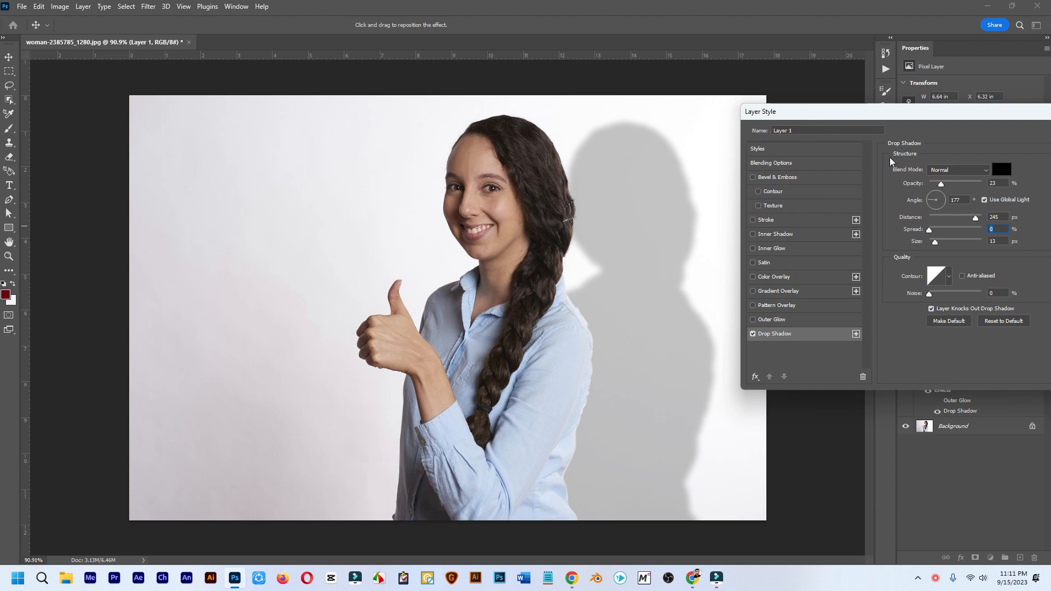
pyautogui.moveTo(898, 118); pyautogui.dragTo(880, 105)
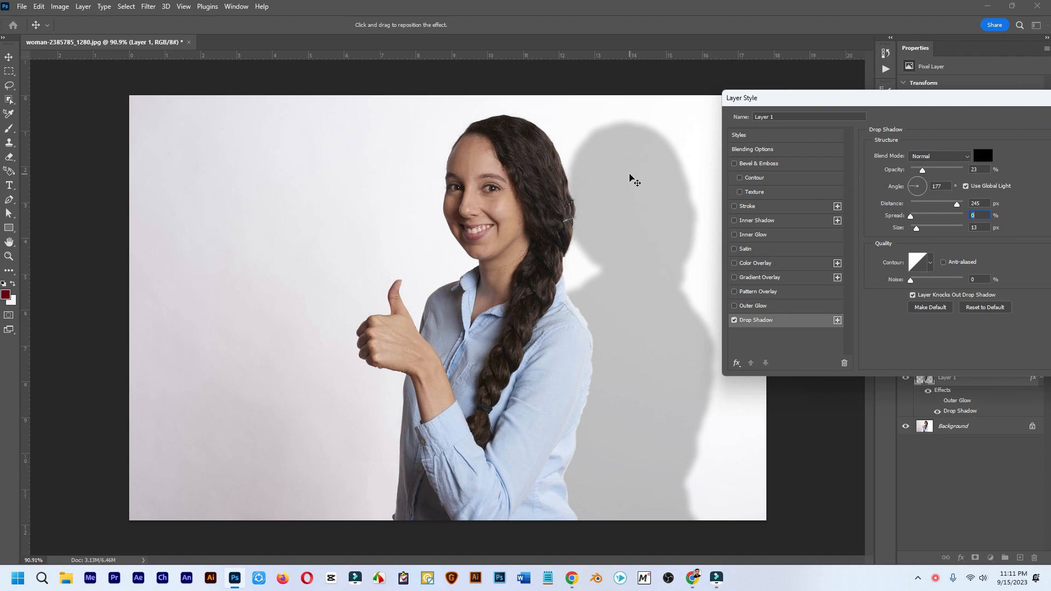
pyautogui.moveTo(638, 175); pyautogui.dragTo(598, 181)
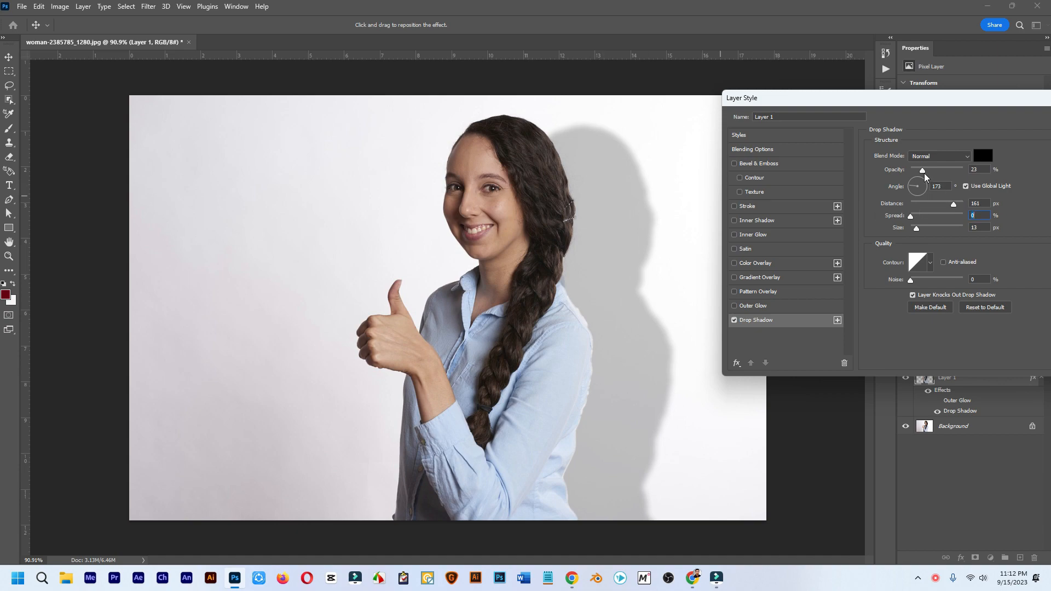
# Raise the shadow's opacity to 28% and apply the layer style.
pyautogui.moveTo(924, 173); pyautogui.dragTo(929, 173)
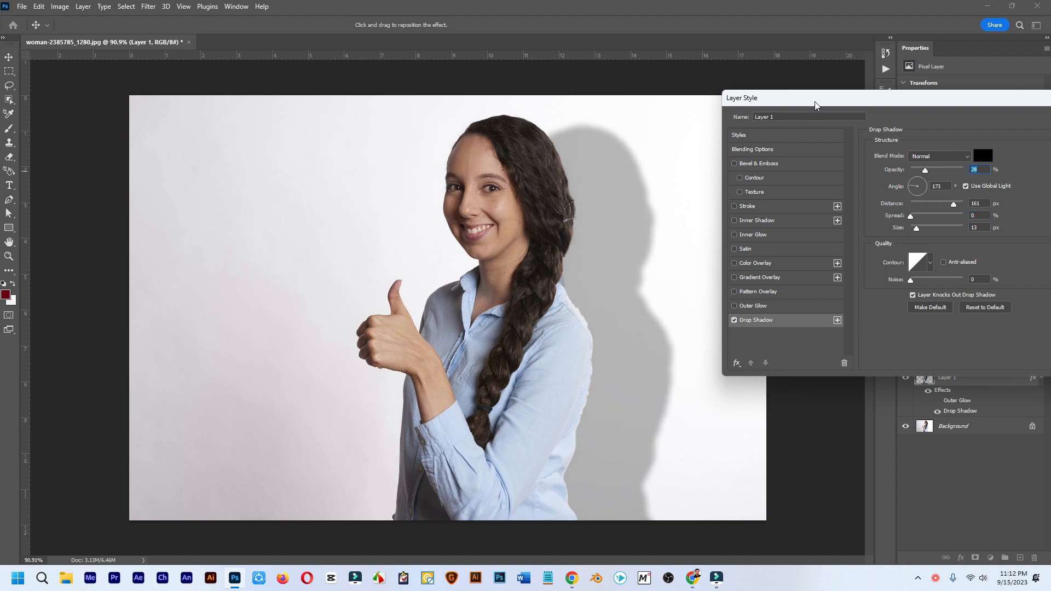
pyautogui.moveTo(818, 104); pyautogui.dragTo(782, 104)
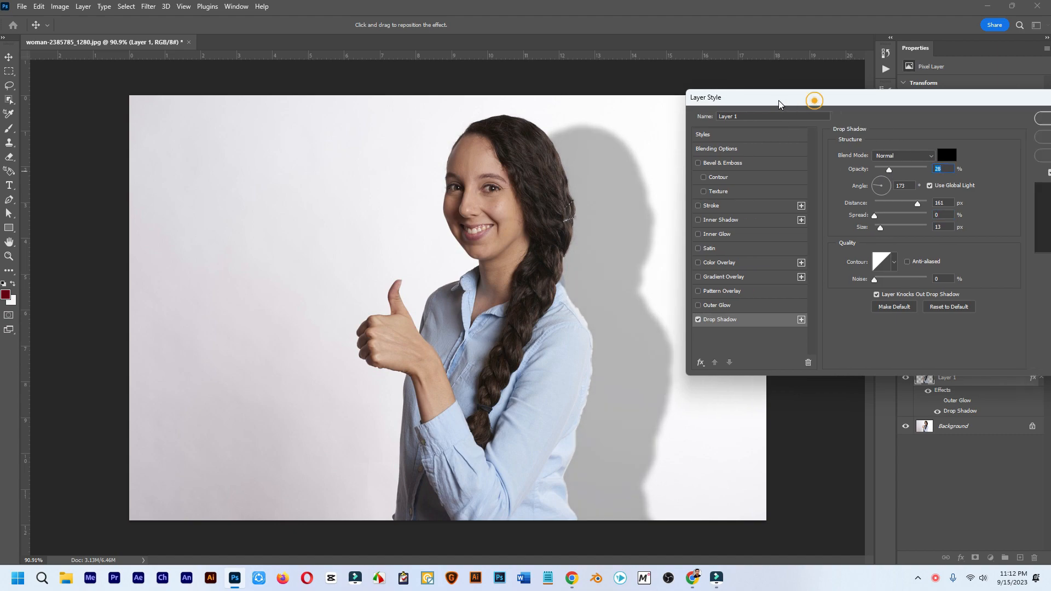
pyautogui.click(1043, 119)
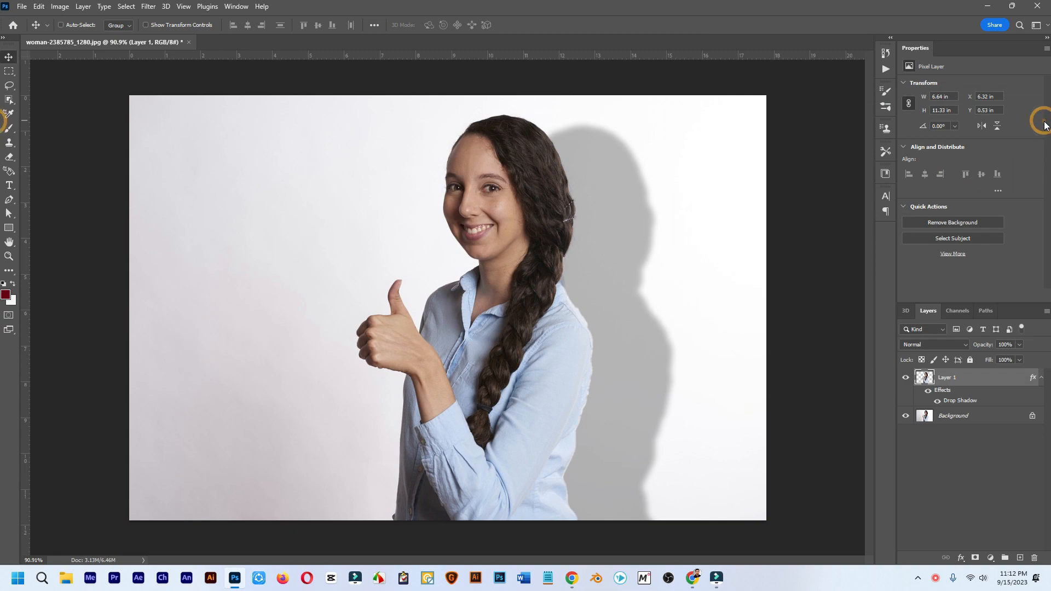
# Hide the Background layer and add a solid colour fill layer directly above it.
pyautogui.rightClick(1012, 401)
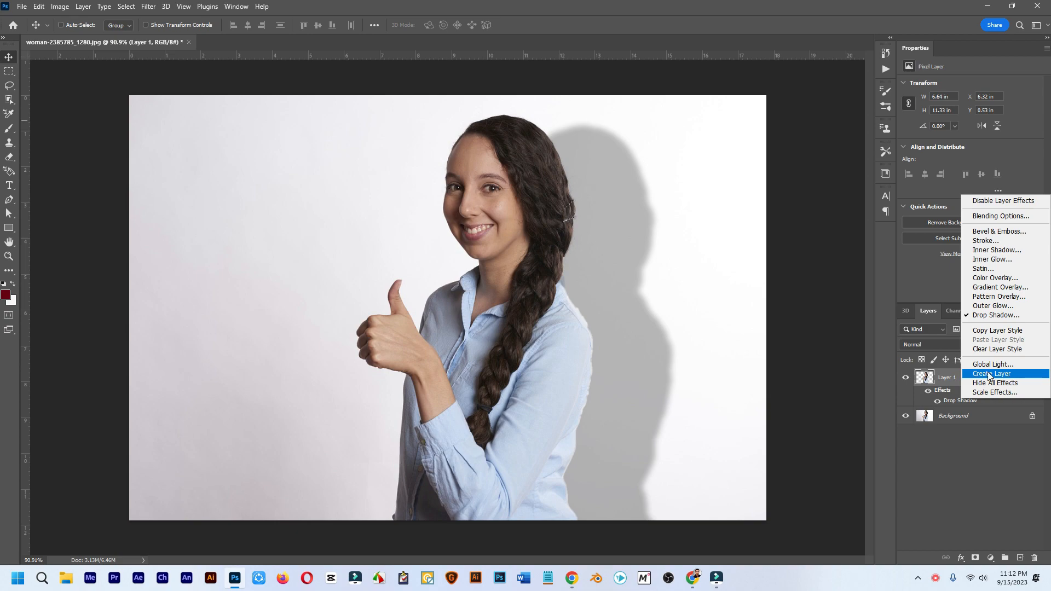
pyautogui.click(933, 489)
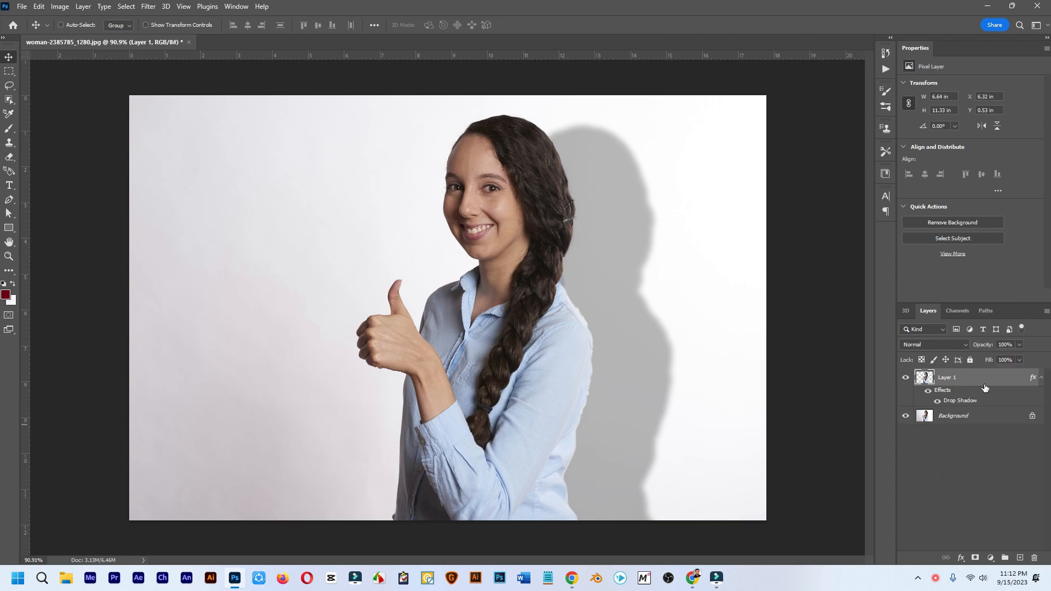
pyautogui.click(906, 416)
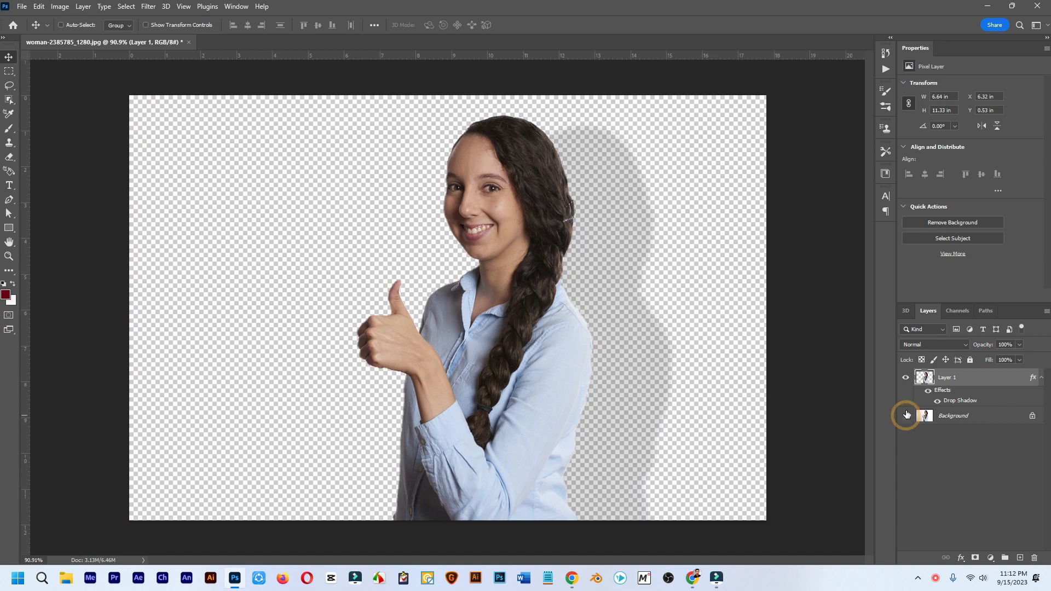
pyautogui.click(985, 420)
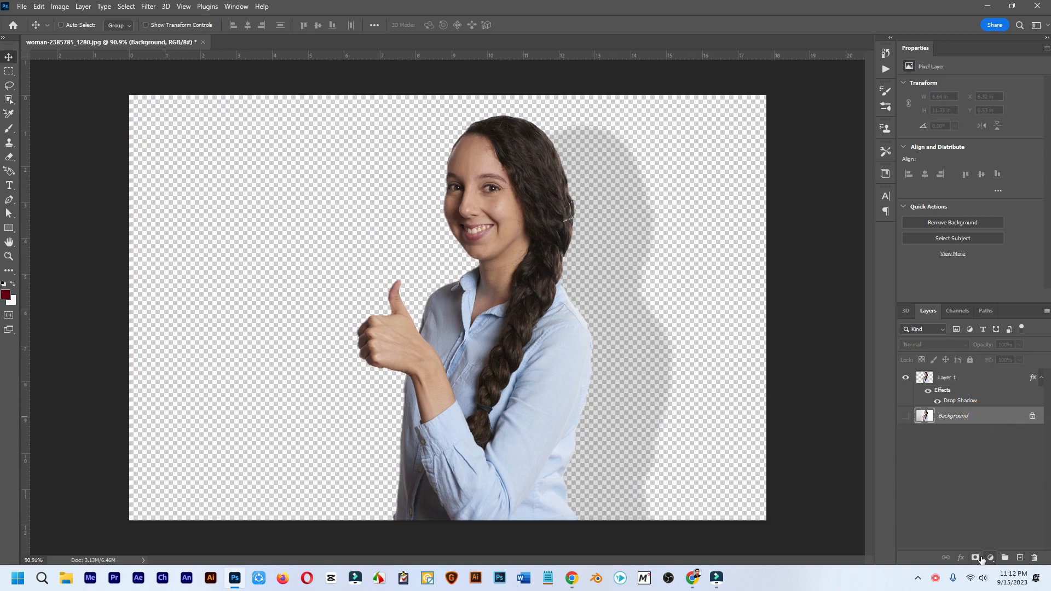
pyautogui.click(989, 558)
pyautogui.click(985, 365)
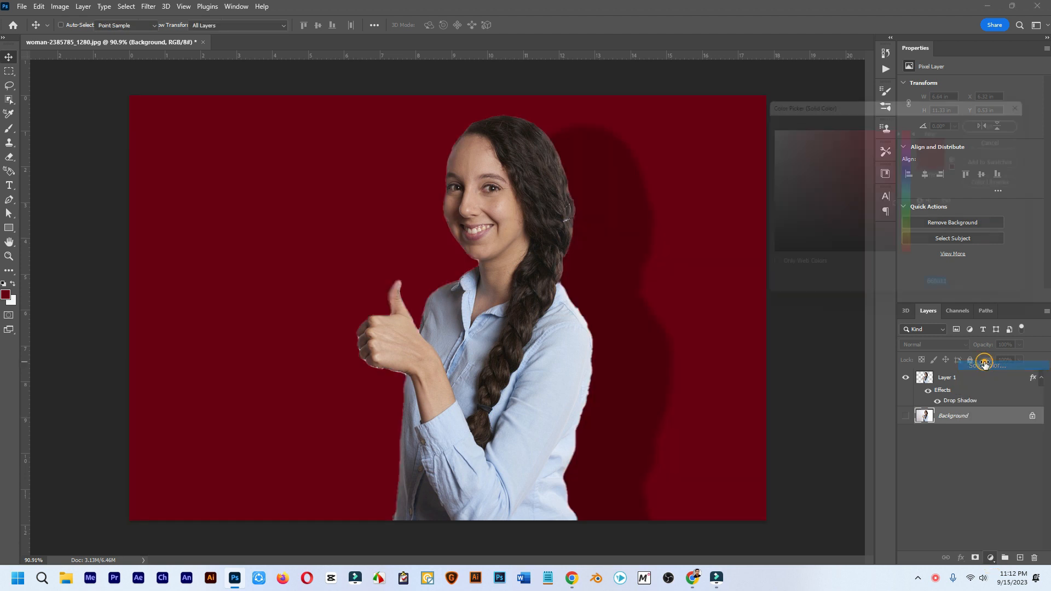
# Set the fill layer's colour to a dark golden yellow.
pyautogui.click(913, 245)
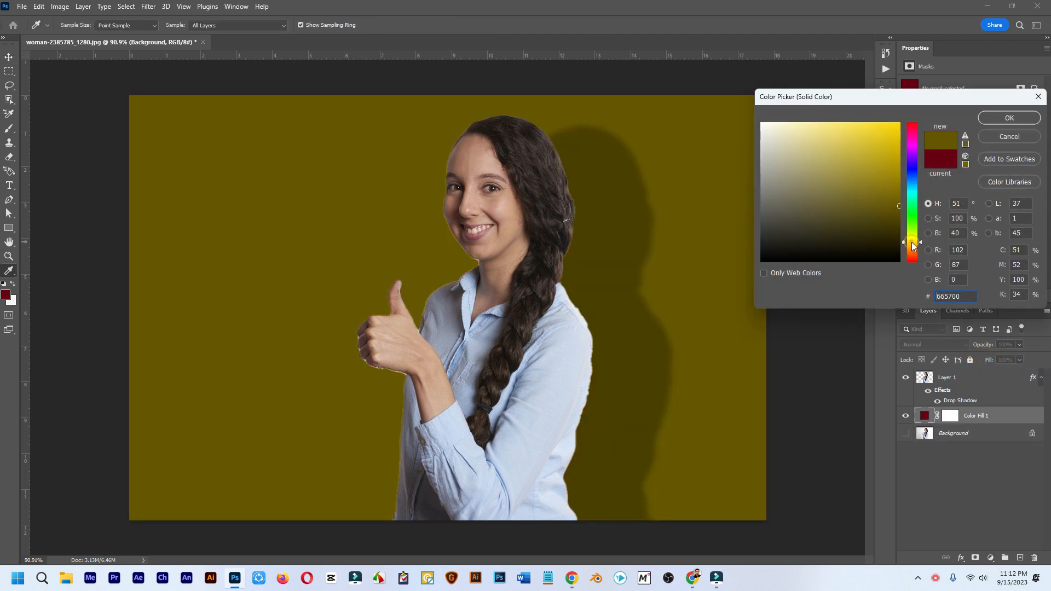
pyautogui.moveTo(873, 133); pyautogui.dragTo(920, 146)
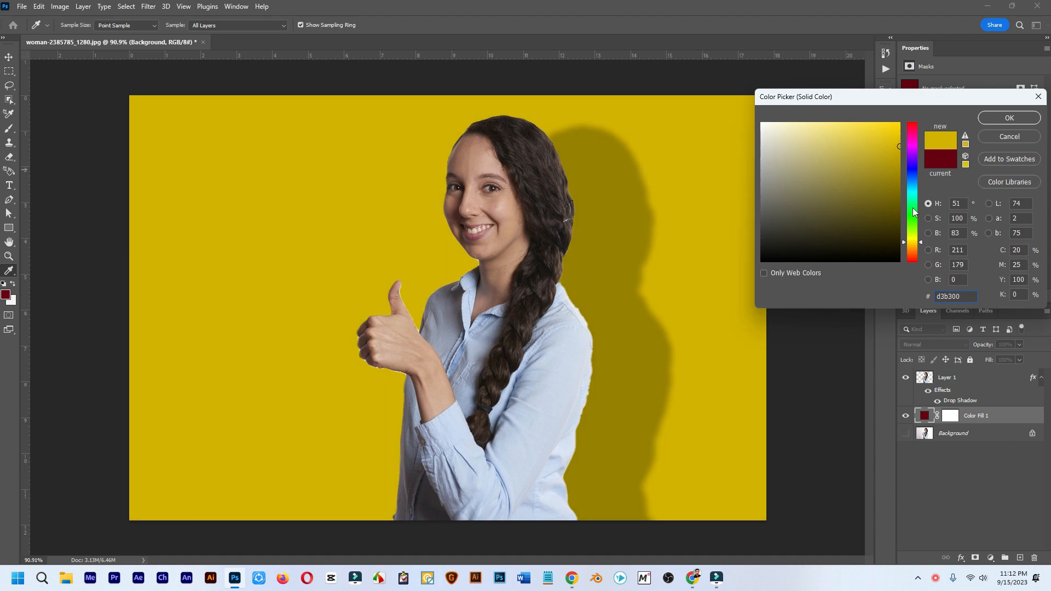
pyautogui.click(914, 243)
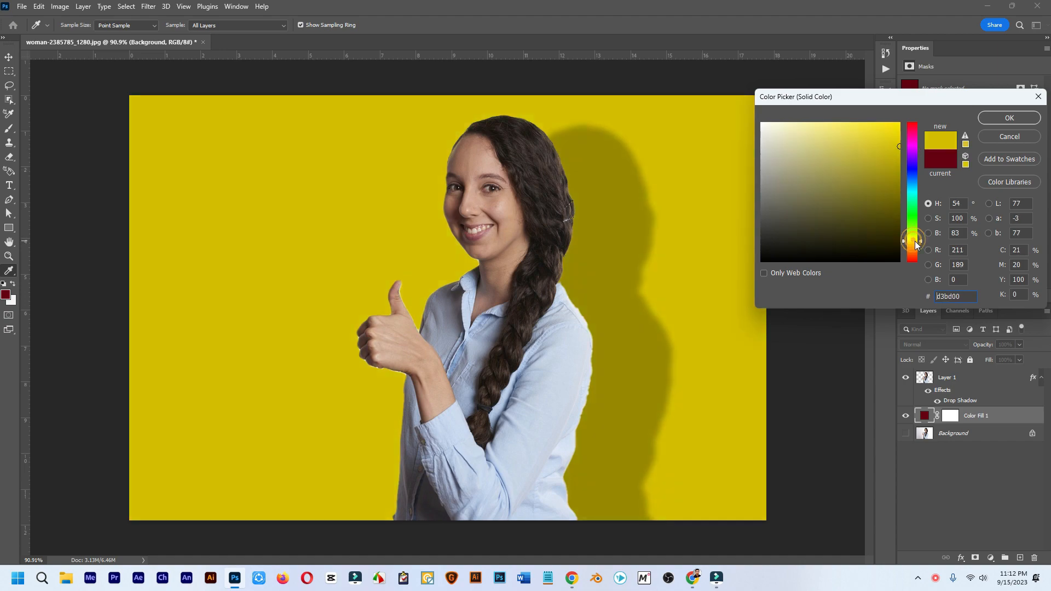
pyautogui.click(1009, 118)
# Hide and show Layer 1 to check how the drop shadow behaves while attached to the woman.
pyautogui.click(956, 403)
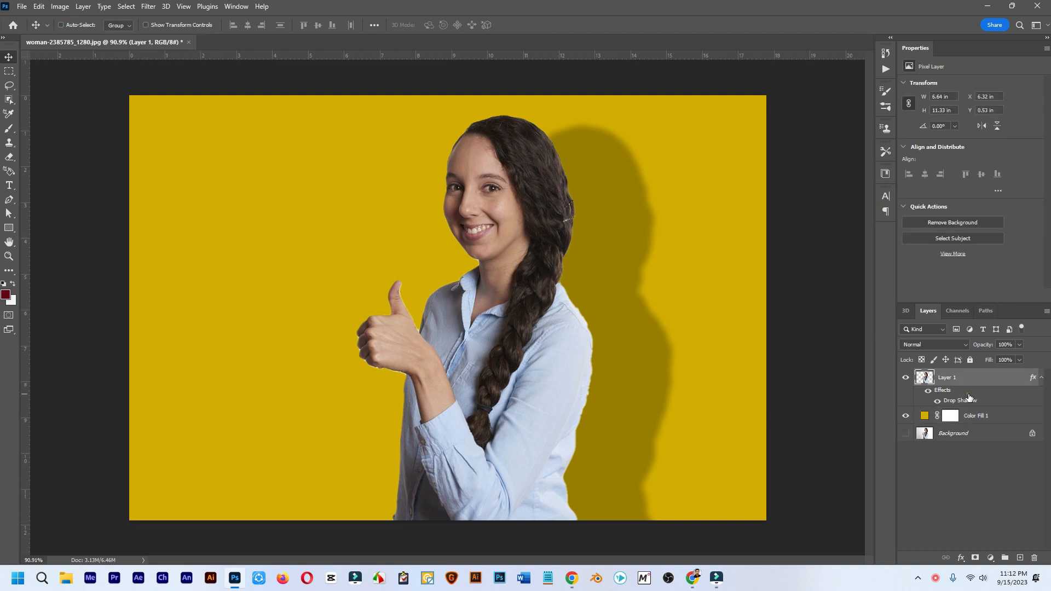
pyautogui.click(906, 378)
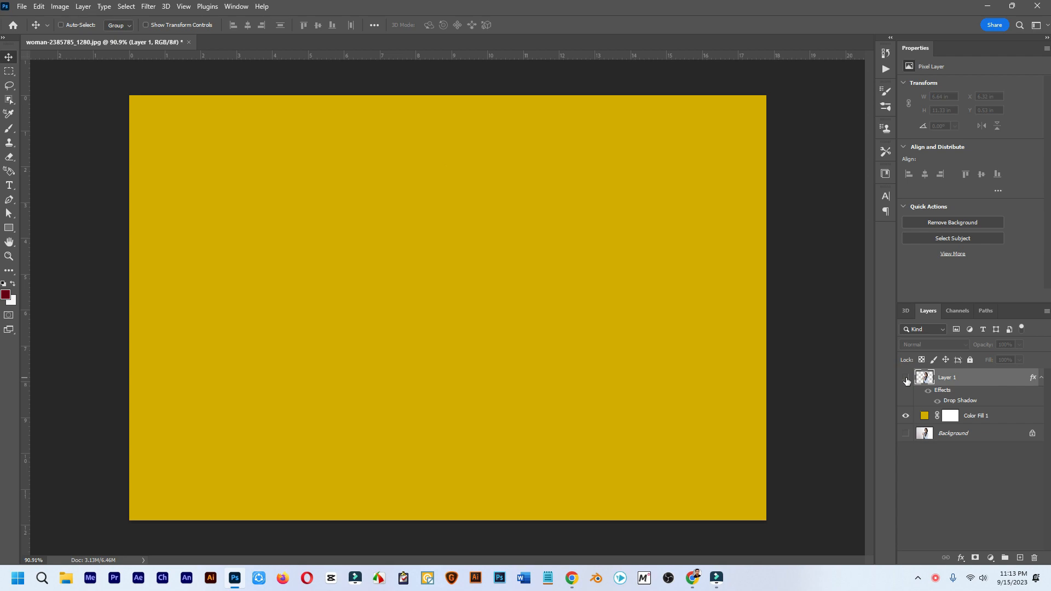
pyautogui.click(907, 379)
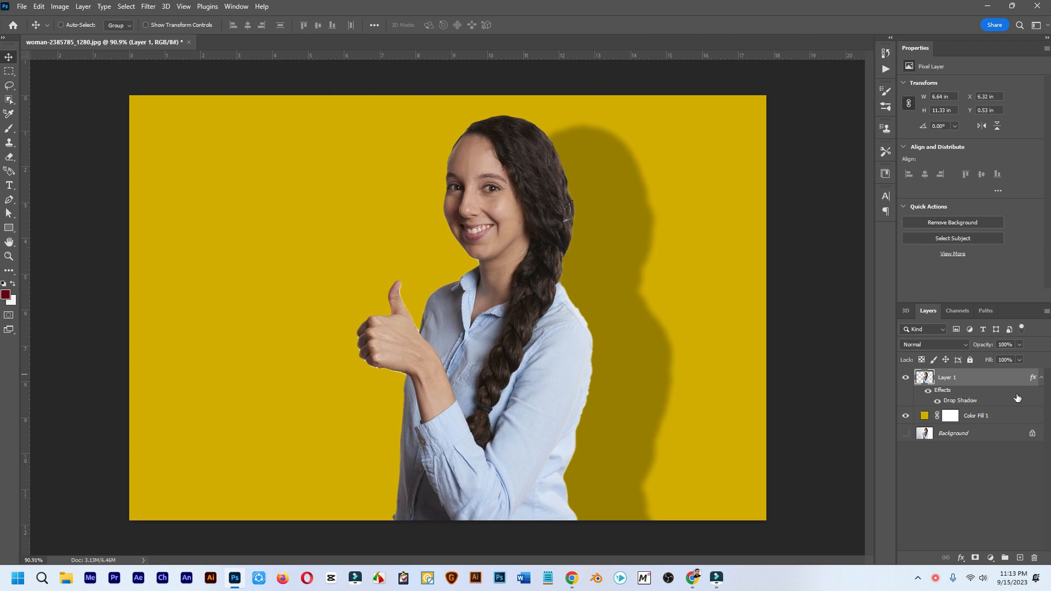
# Separate Layer 1's drop shadow effect into its own layer.
pyautogui.rightClick(1004, 399)
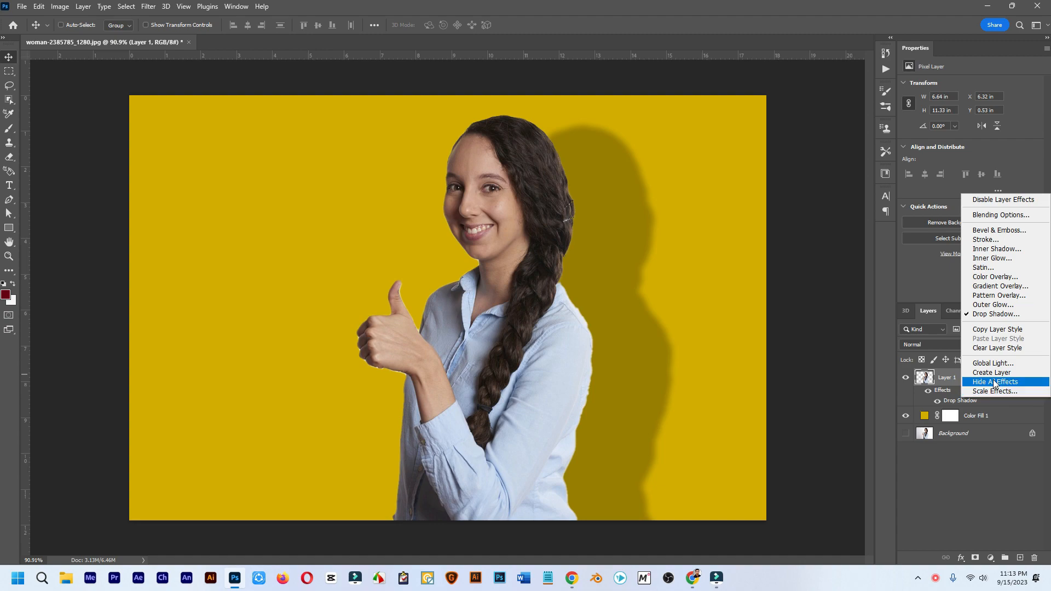
pyautogui.click(996, 374)
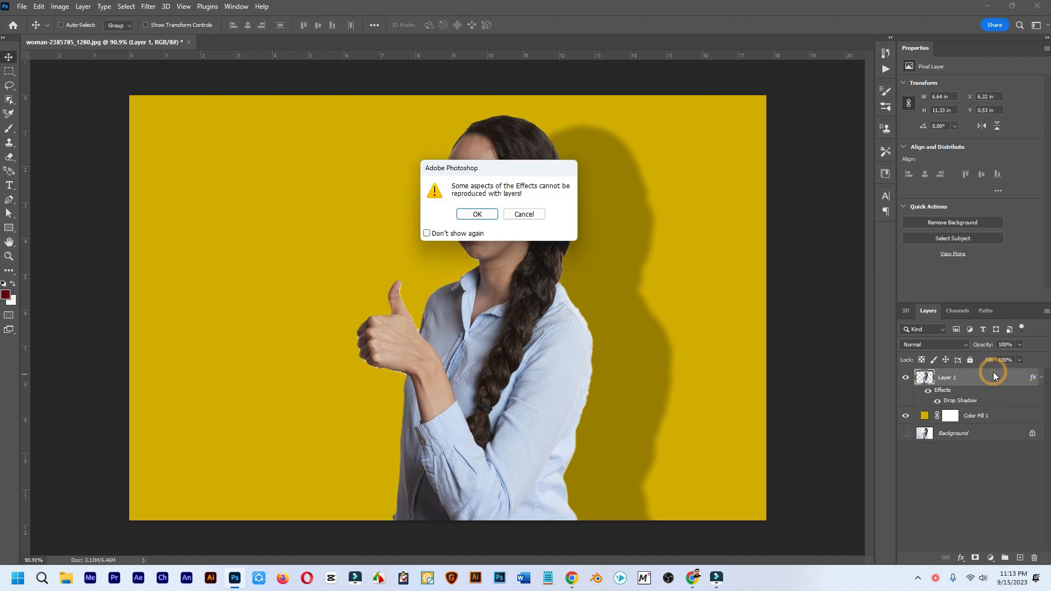
pyautogui.click(480, 214)
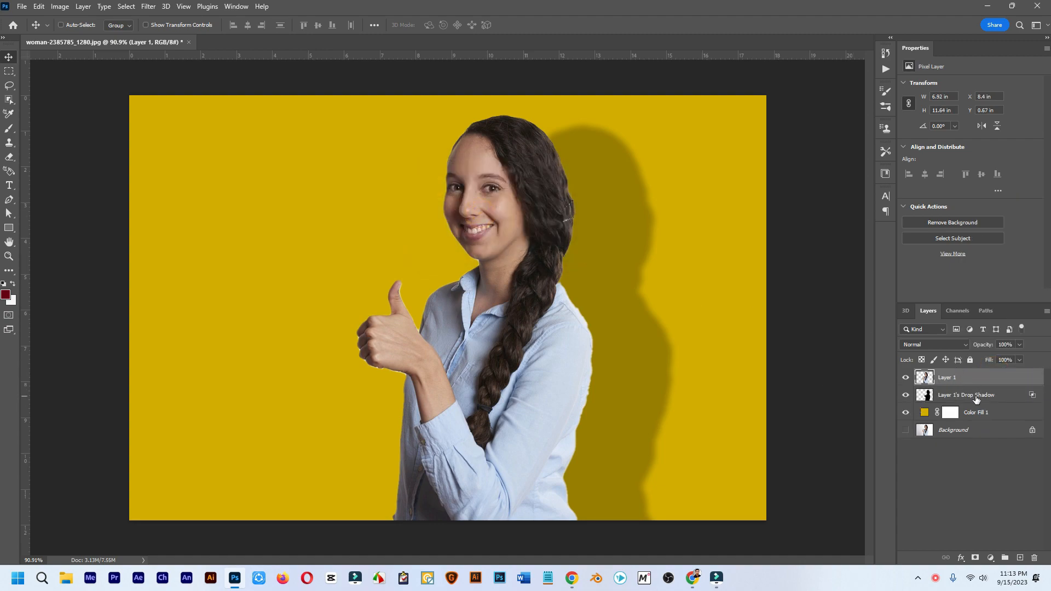
# Toggle the visibility of Layer 1 to examine the separated shadow on its own.
pyautogui.click(973, 395)
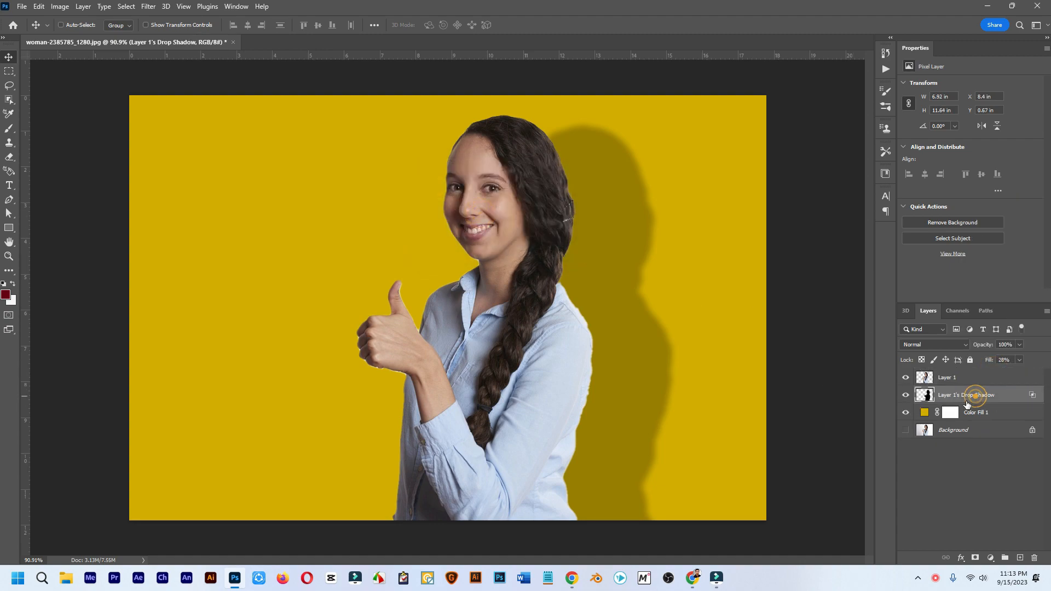
pyautogui.click(919, 379)
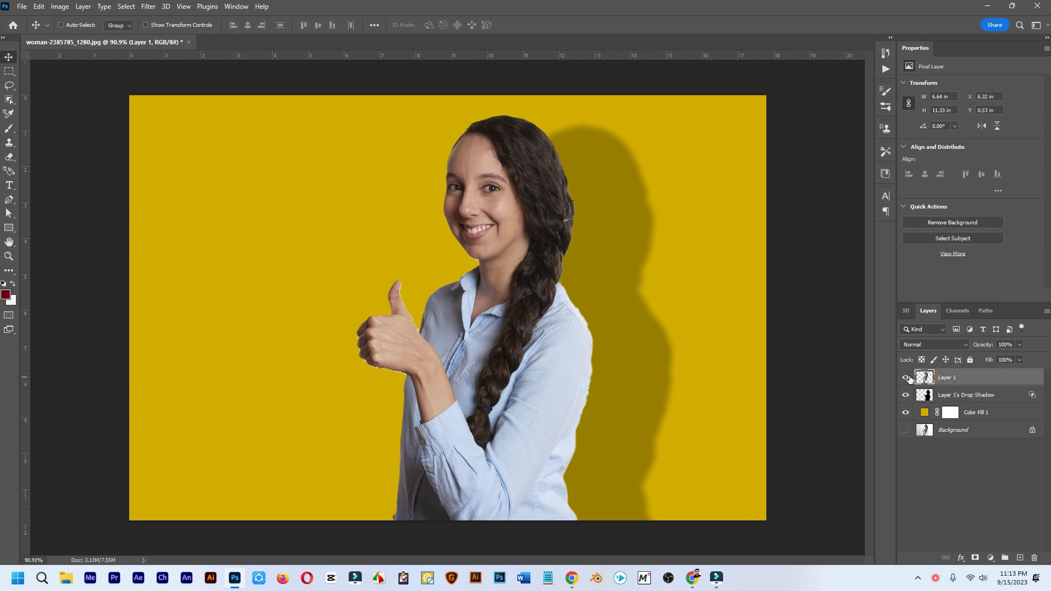
pyautogui.click(908, 378)
pyautogui.click(908, 377)
pyautogui.click(908, 378)
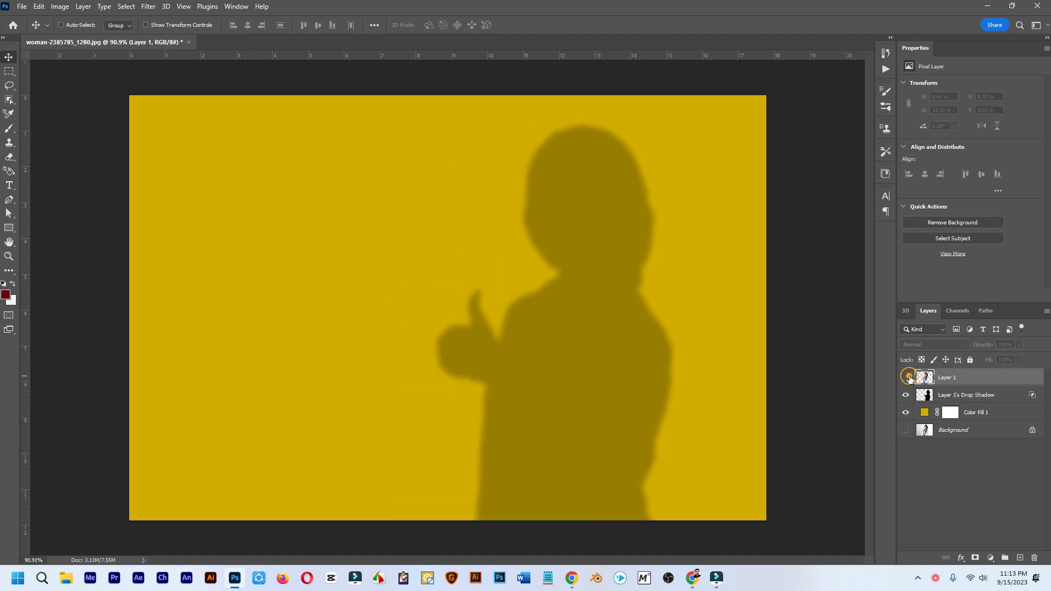
pyautogui.click(908, 377)
# Move the separate shadow layer close behind the woman and skew its upper part to the right, to about -9.7° horizontal skew.
pyautogui.click(971, 397)
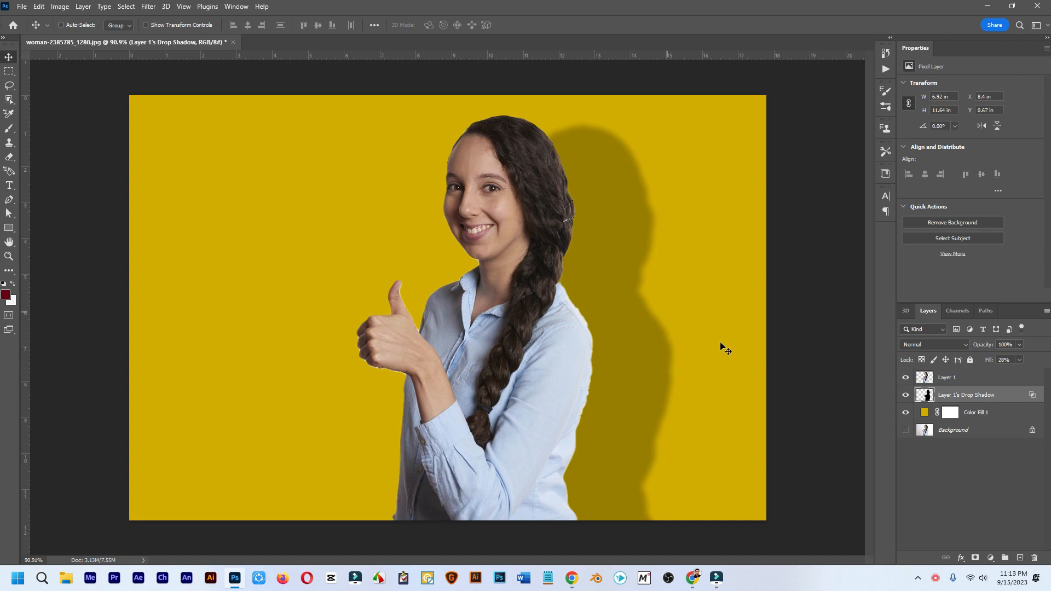
pyautogui.moveTo(690, 371); pyautogui.dragTo(623, 368)
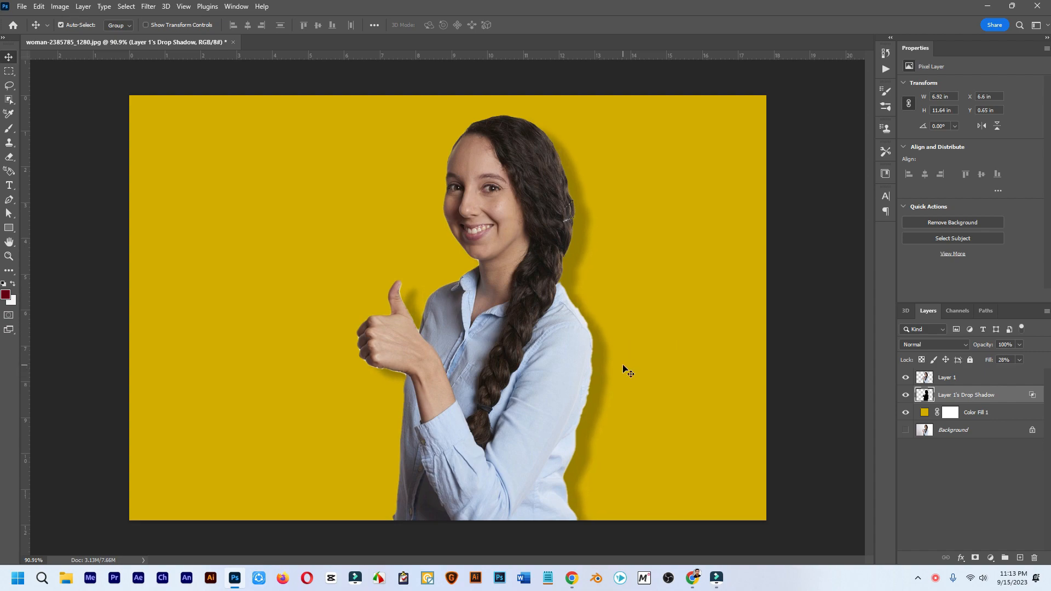
pyautogui.hotkey('ctrl', 't')
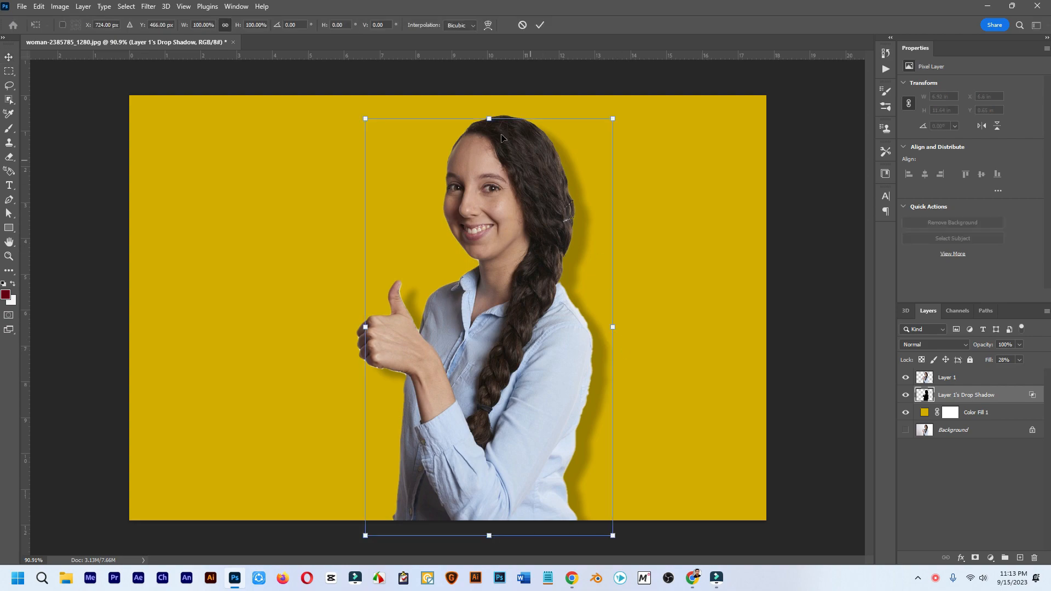
pyautogui.rightClick(611, 127)
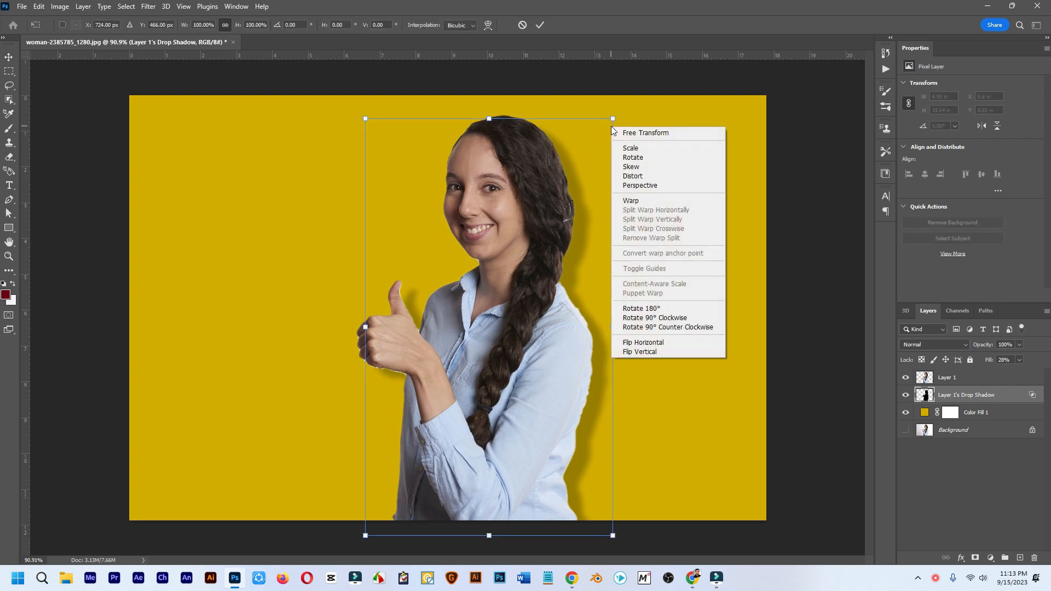
pyautogui.click(651, 190)
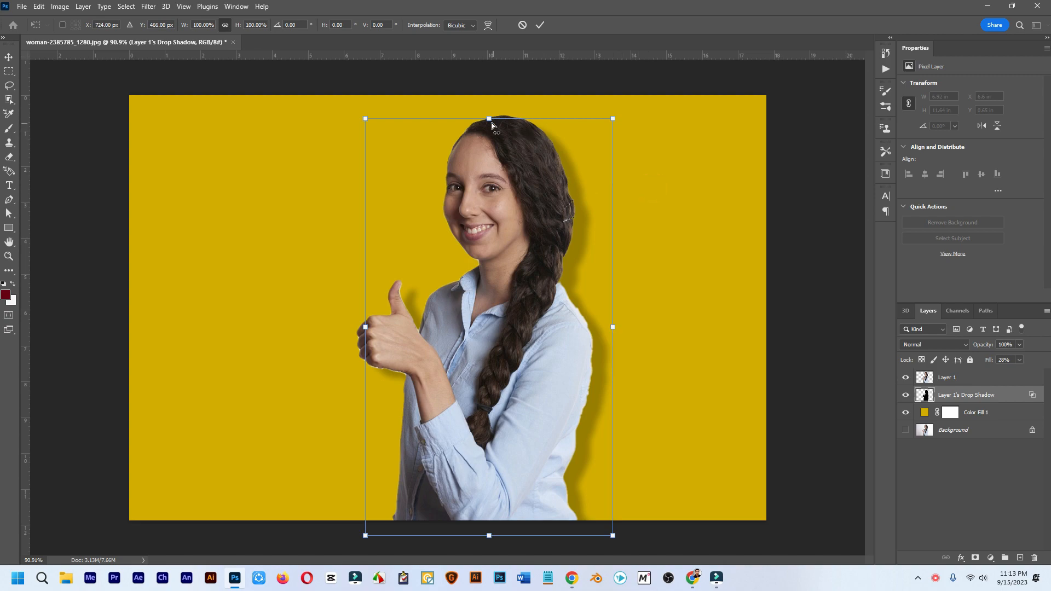
pyautogui.moveTo(489, 119); pyautogui.dragTo(512, 119)
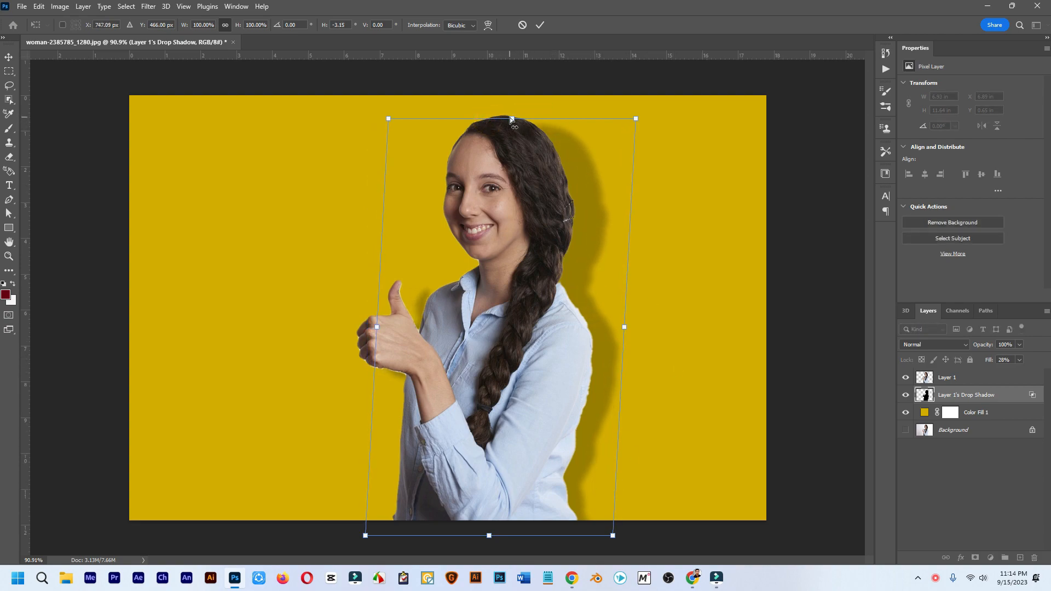
pyautogui.moveTo(512, 118); pyautogui.dragTo(550, 119)
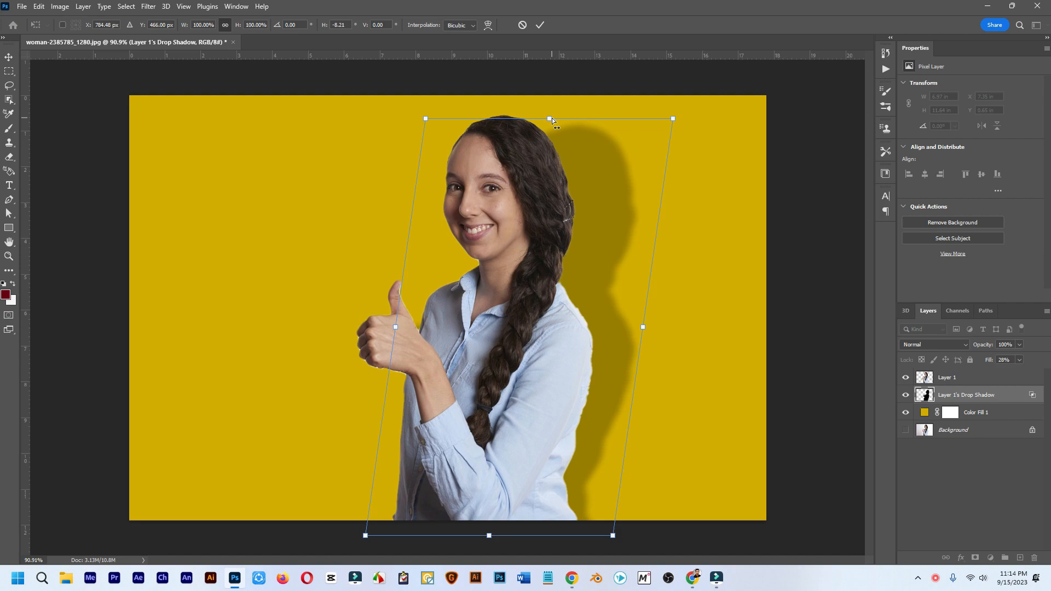
pyautogui.moveTo(551, 120); pyautogui.dragTo(561, 120)
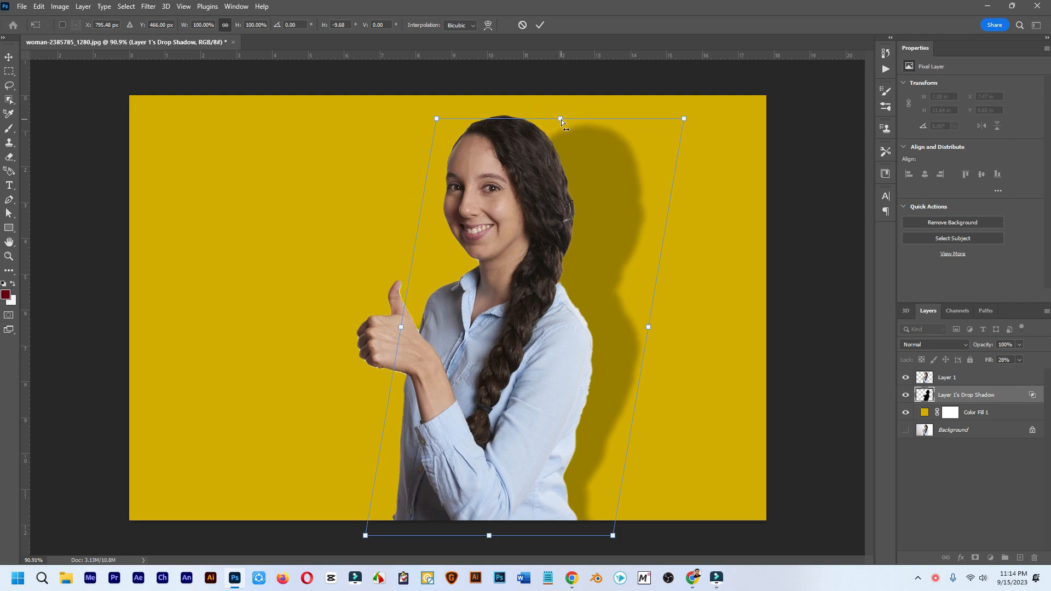
# Shorten the shadow to about 88.6% height, increase its horizontal skew to about -12.9°, and apply the transformation.
pyautogui.rightClick(562, 120)
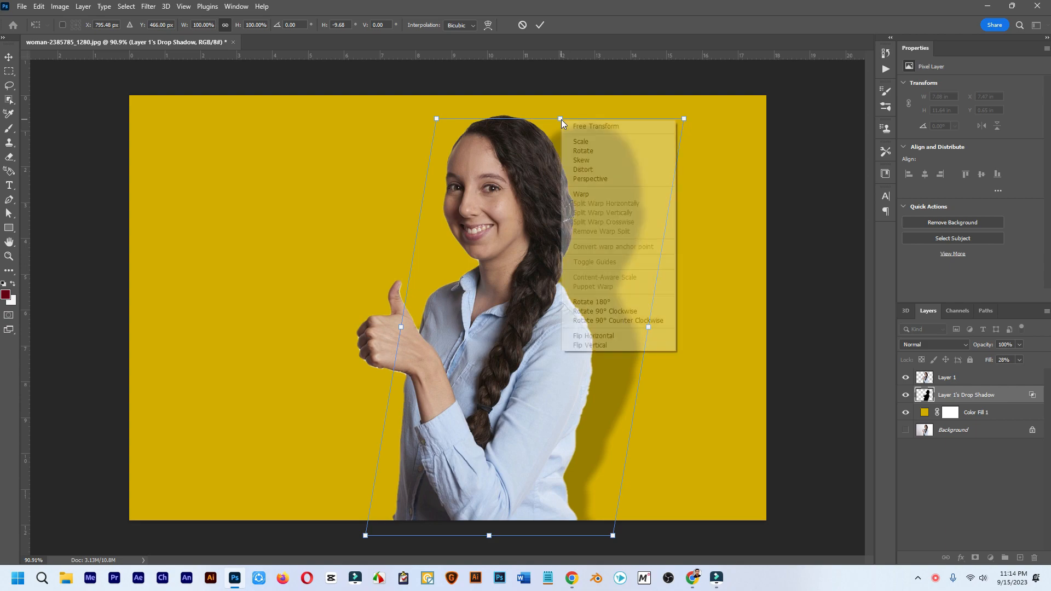
pyautogui.click(614, 127)
pyautogui.moveTo(560, 119); pyautogui.dragTo(560, 154)
pyautogui.hotkey('ctrl', 'z')
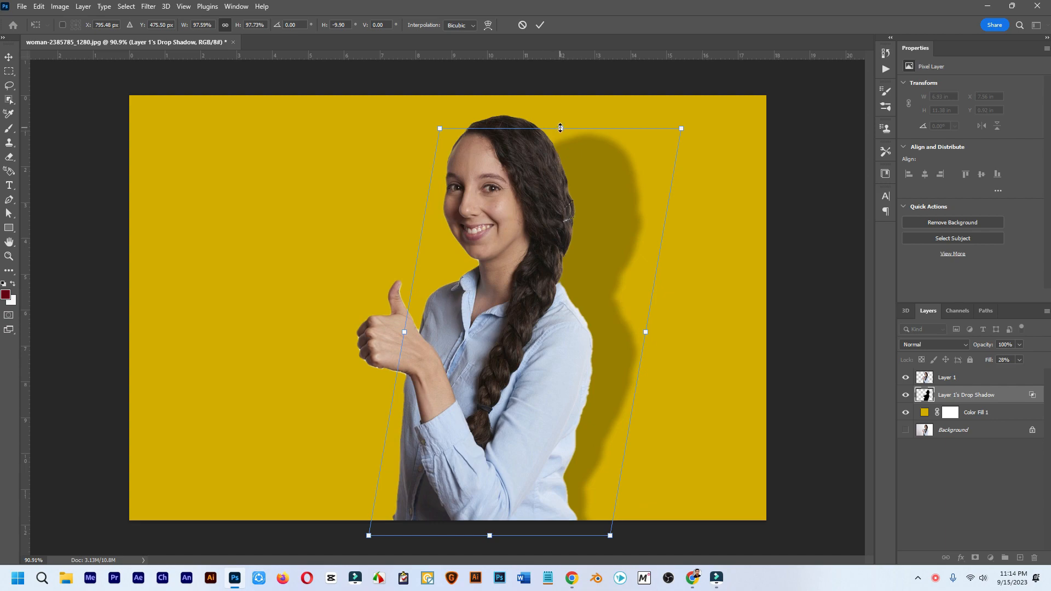
pyautogui.moveTo(560, 128); pyautogui.dragTo(558, 141)
pyautogui.hotkey('ctrl', 'z')
pyautogui.moveTo(561, 127); pyautogui.dragTo(563, 171)
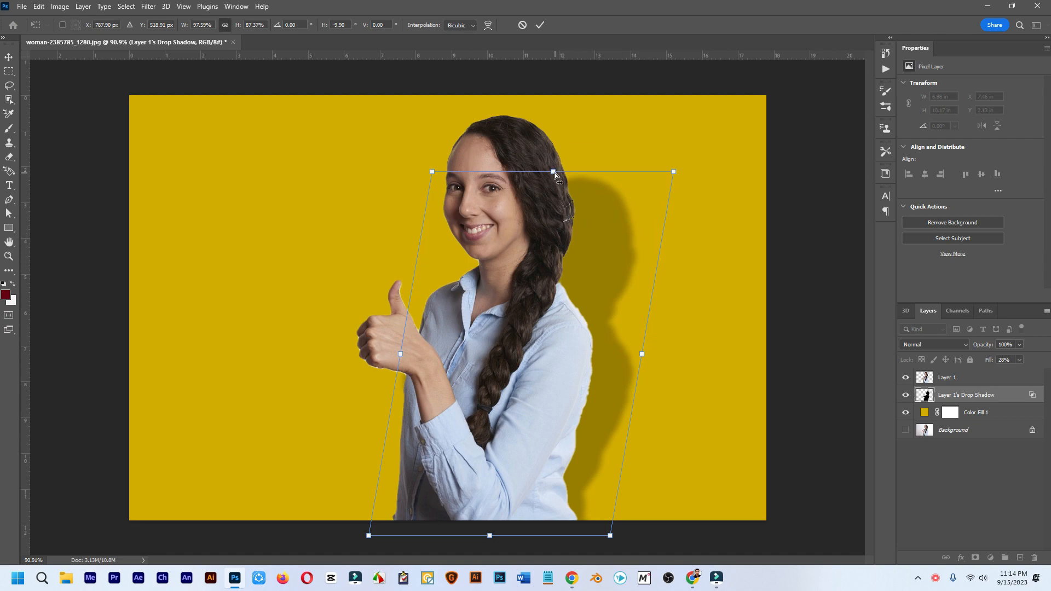
pyautogui.moveTo(553, 174)
pyautogui.mouseDown()
pyautogui.moveTo(573, 179)
pyautogui.moveTo(572, 169)
pyautogui.mouseUp()
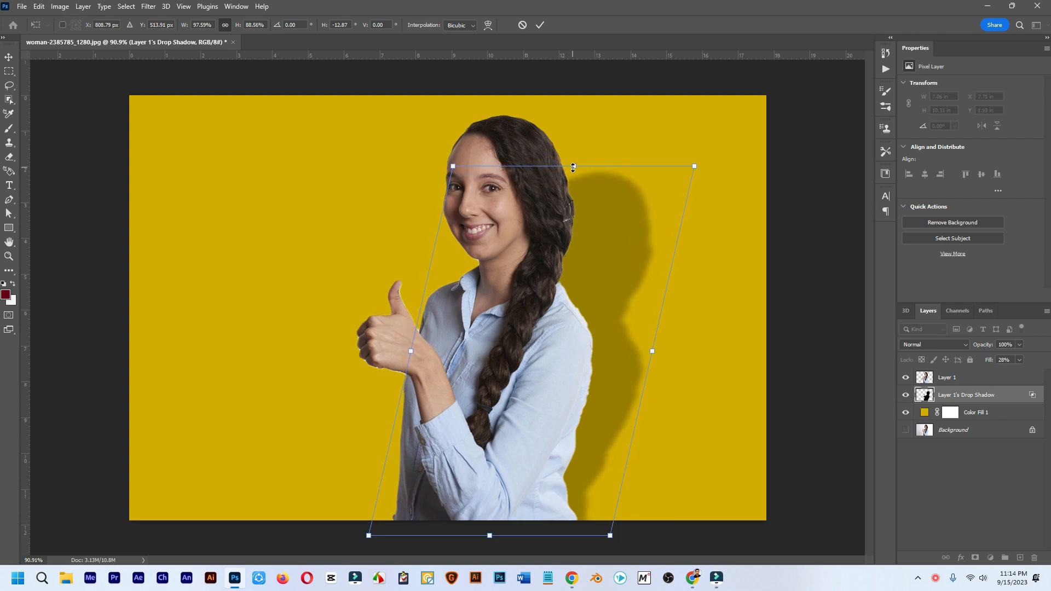
pyautogui.press('Return')
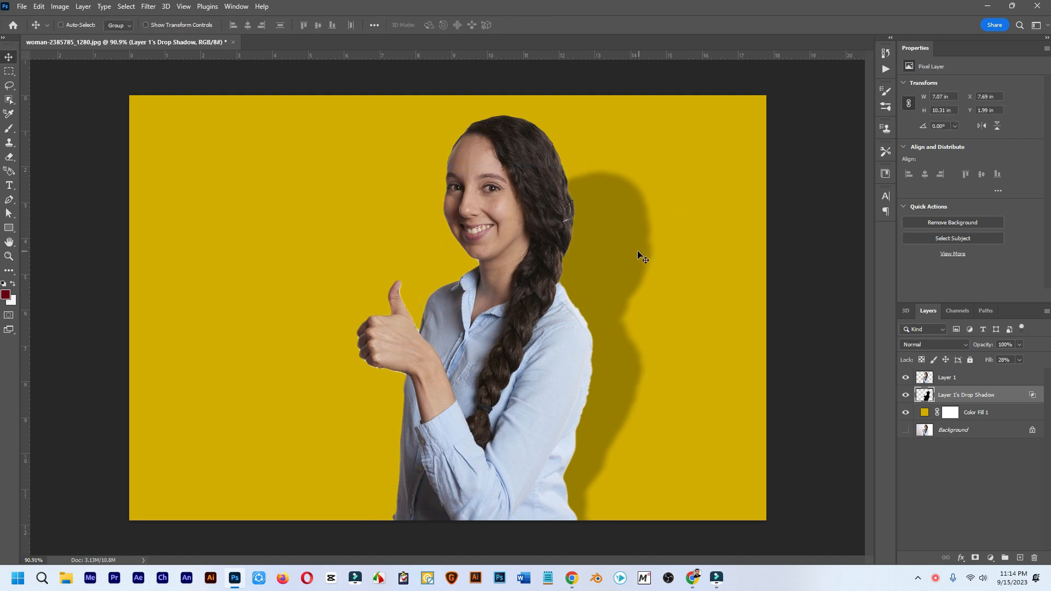
# Try shifting the shadow slightly up and to the left.
pyautogui.moveTo(637, 251); pyautogui.dragTo(634, 245)
pyautogui.scroll(-5, 593, 220)
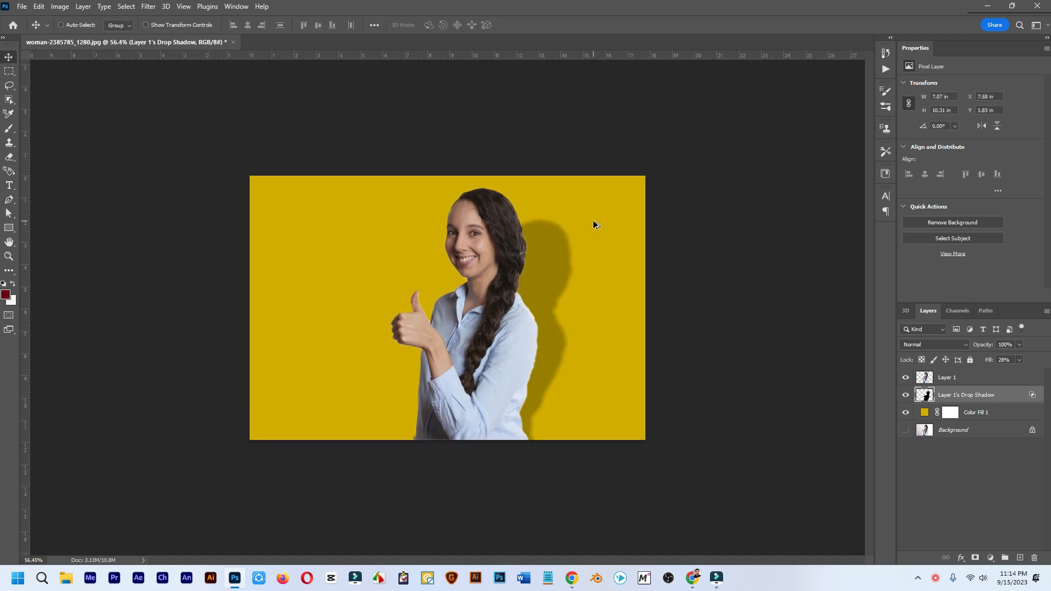
pyautogui.scroll(5, 548, 228)
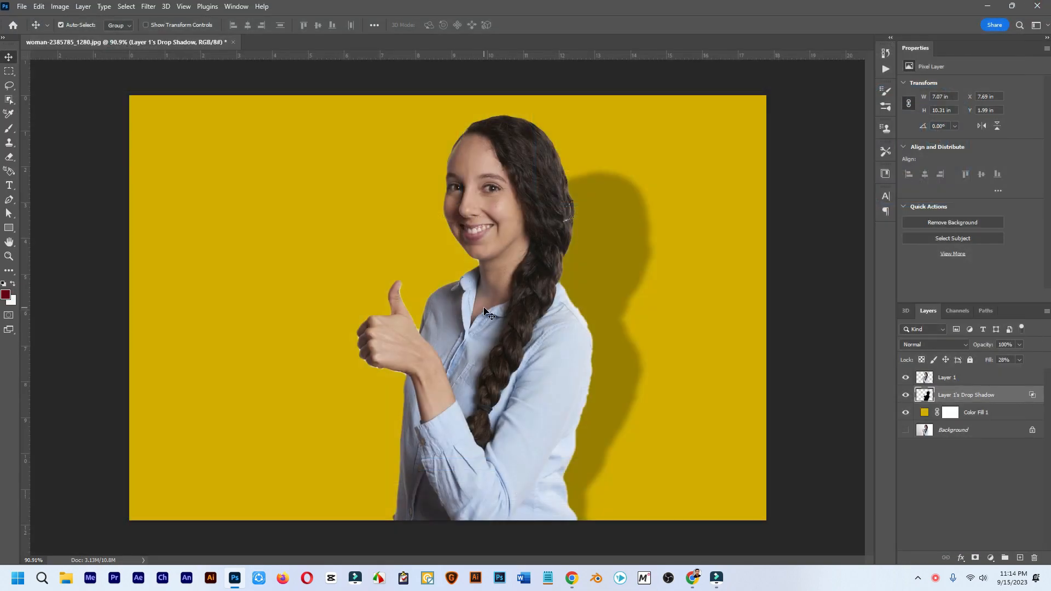
# Stretch the shadow upward to about 11.04 in high, shift it slightly left toward the woman, and apply the transformation.
pyautogui.hotkey('ctrl', 't')
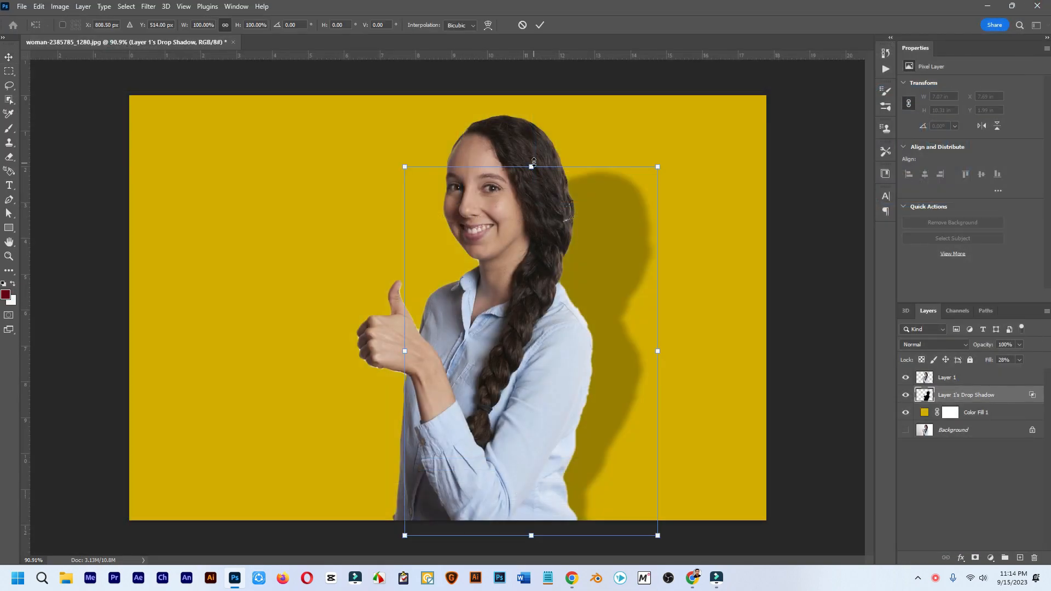
pyautogui.moveTo(534, 162); pyautogui.dragTo(534, 138)
pyautogui.moveTo(589, 265); pyautogui.dragTo(578, 265)
pyautogui.press('Return')
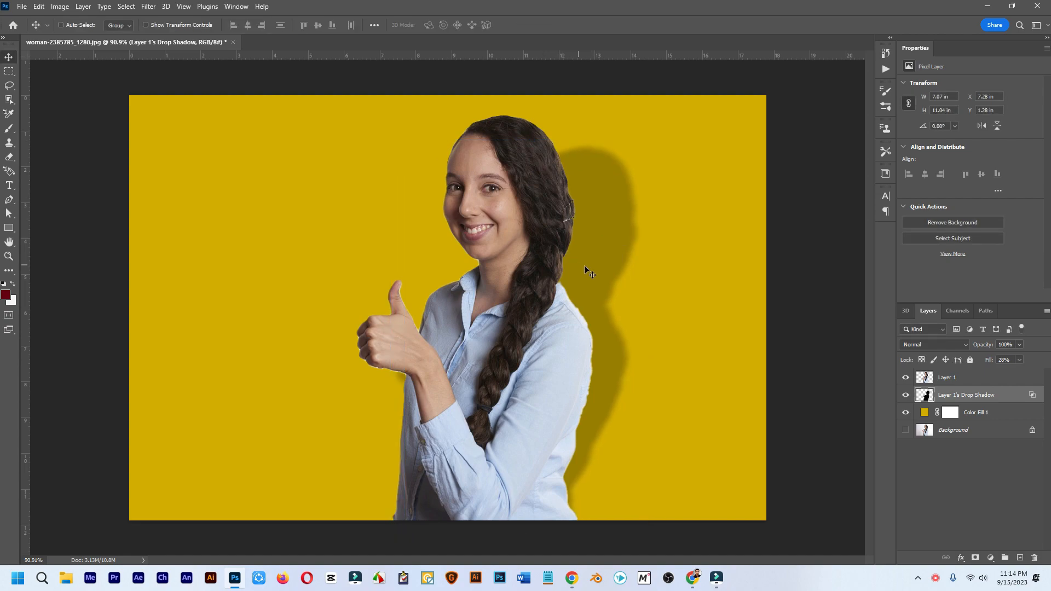
# Lower the shadow layer's opacity to 66% and check the composition at several magnifications.
pyautogui.click(1020, 345)
pyautogui.moveTo(1007, 356); pyautogui.dragTo(1004, 356)
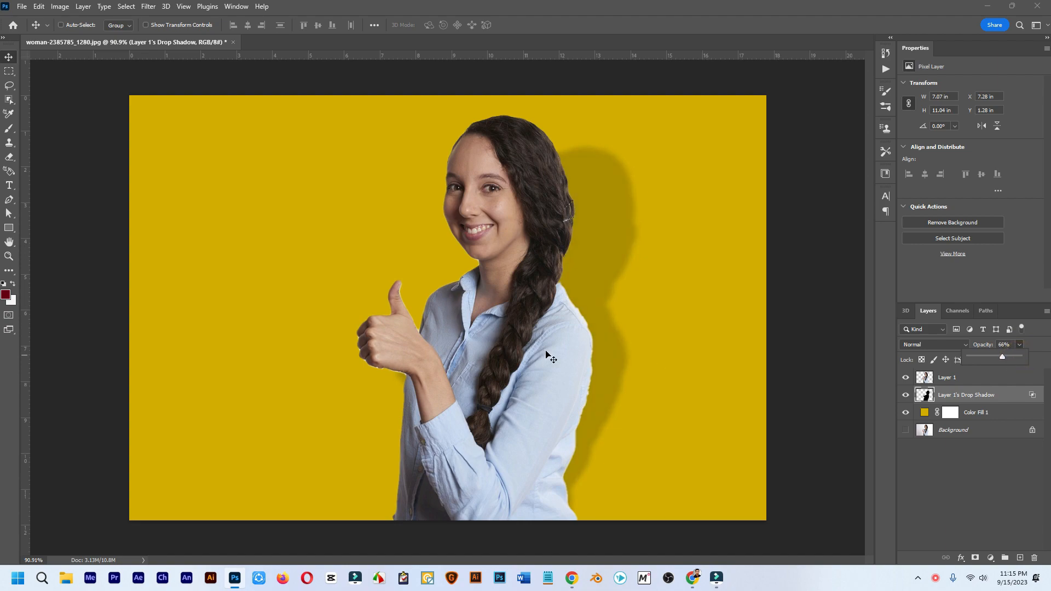
pyautogui.scroll(2, 527, 352)
pyautogui.scroll(-3, 527, 353)
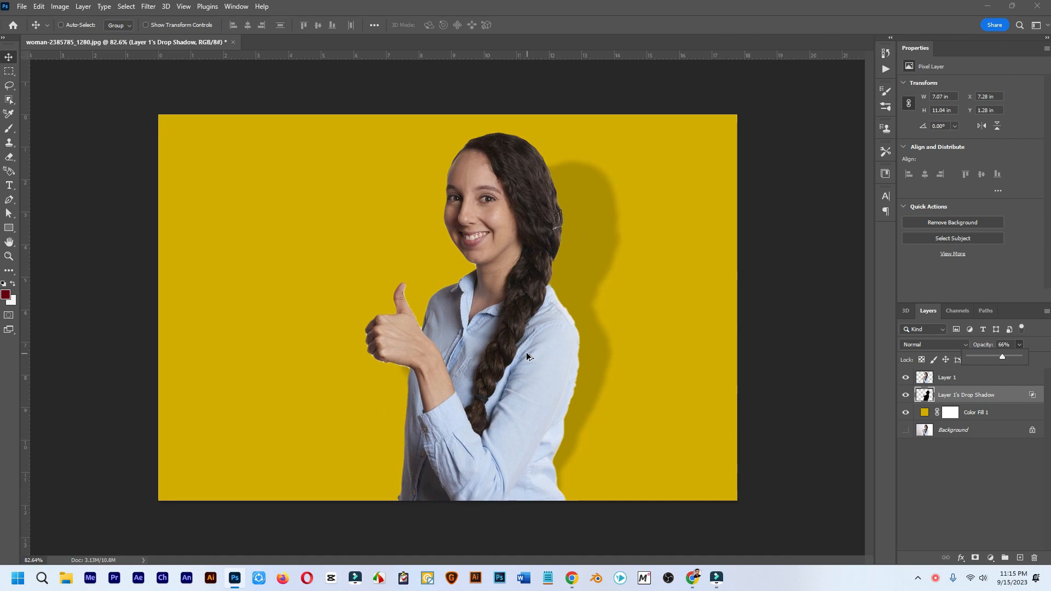
pyautogui.scroll(1, 527, 353)
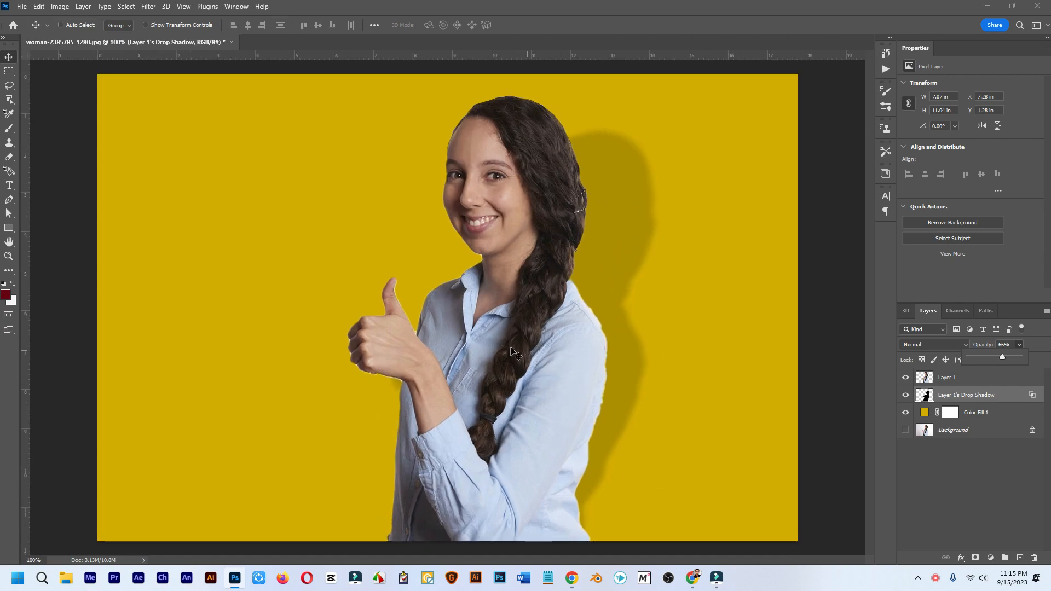
pyautogui.scroll(-3, 509, 349)
pyautogui.scroll(1, 507, 348)
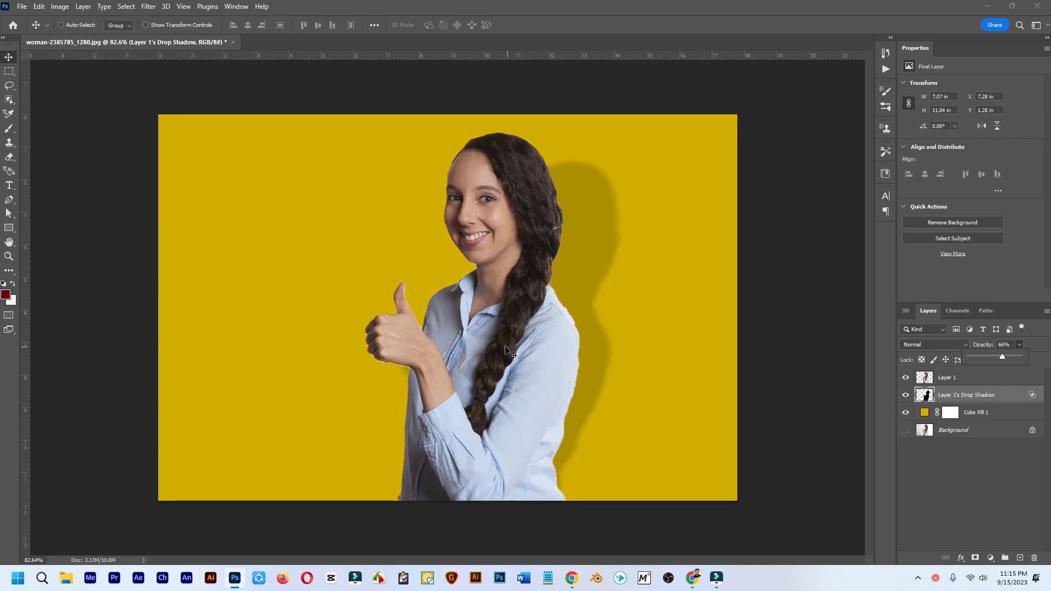